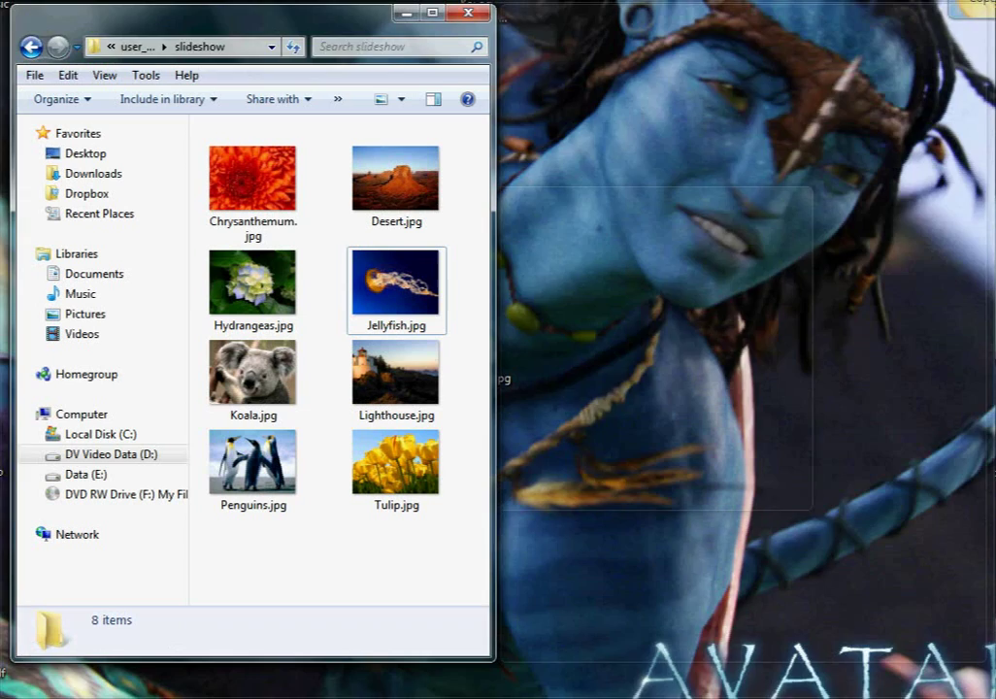
Delete Chrysanthemum.jpg and Desert.jpg from the slideshow folder and reload the example.com page in Firefox
click(221, 644)
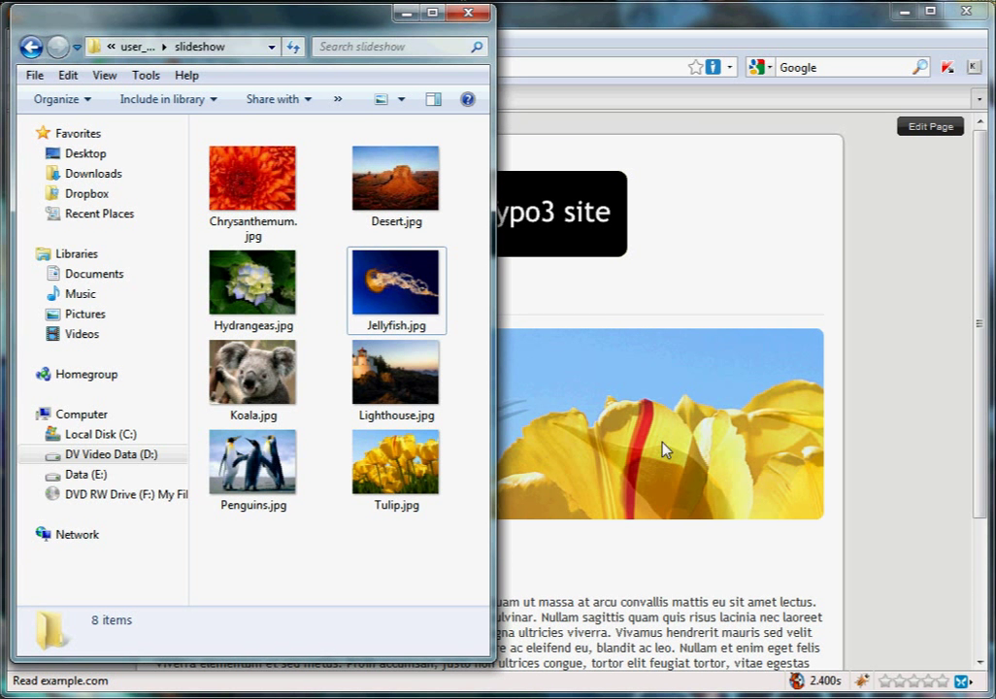
mouse_move(263, 187)
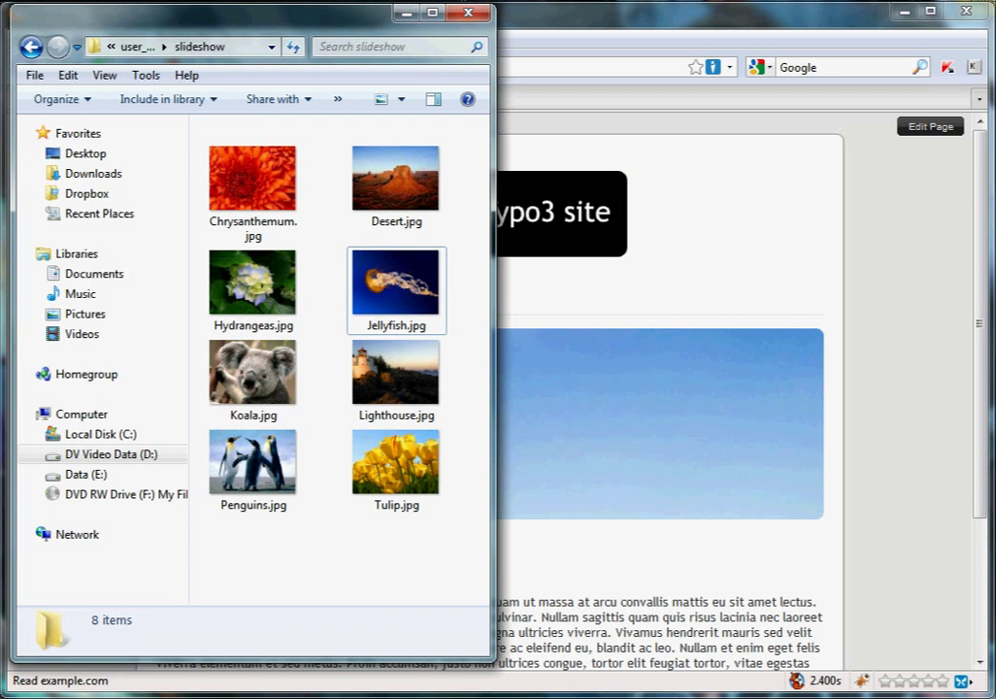
click(275, 185)
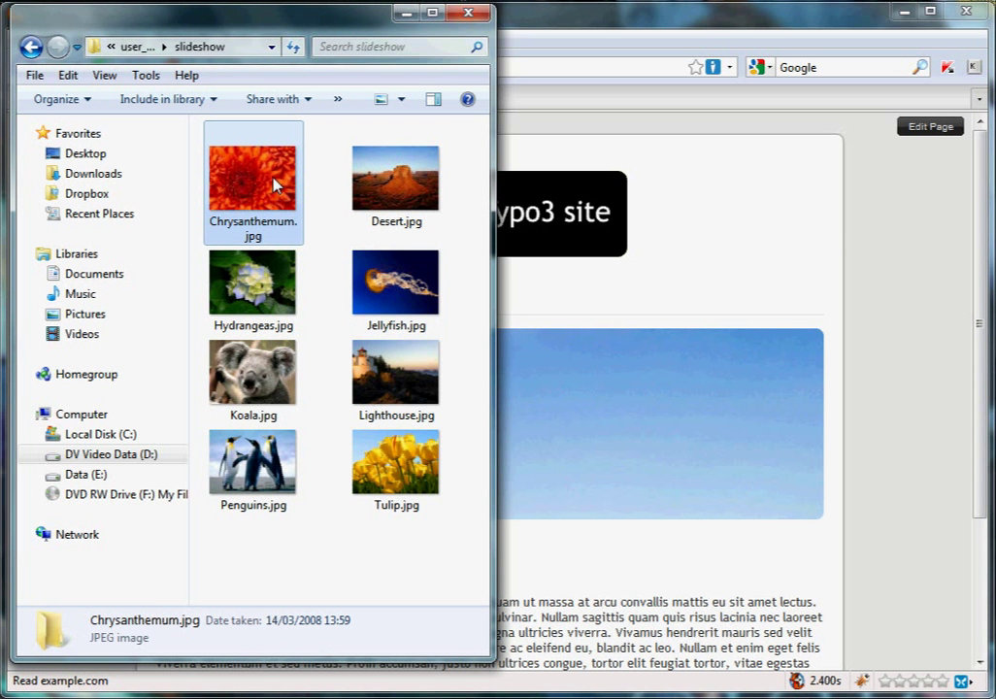
key(shift+Right)
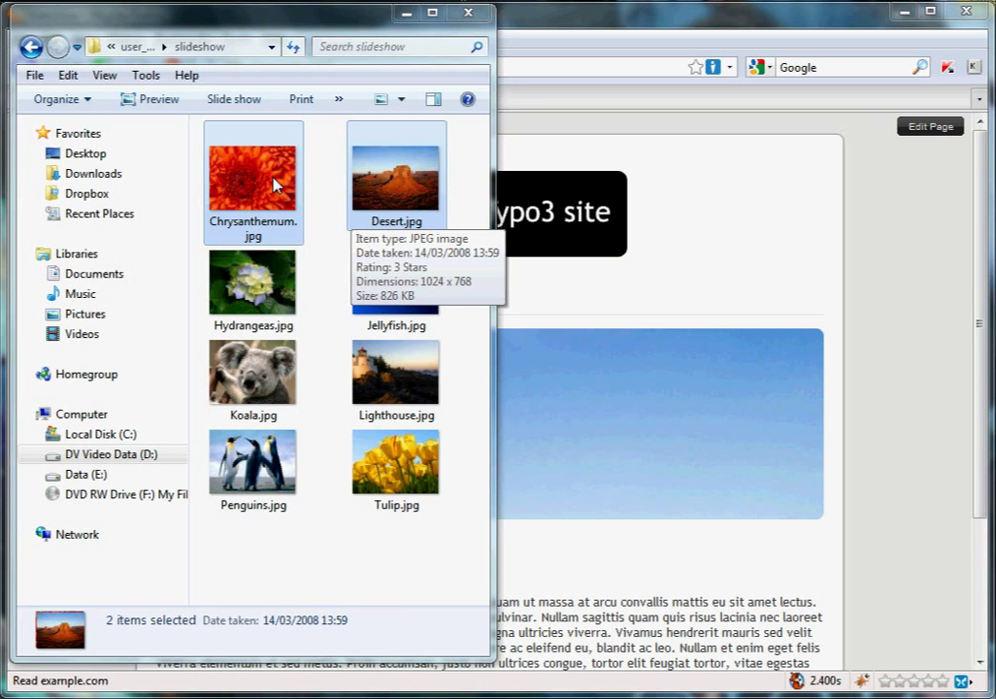
key(Delete)
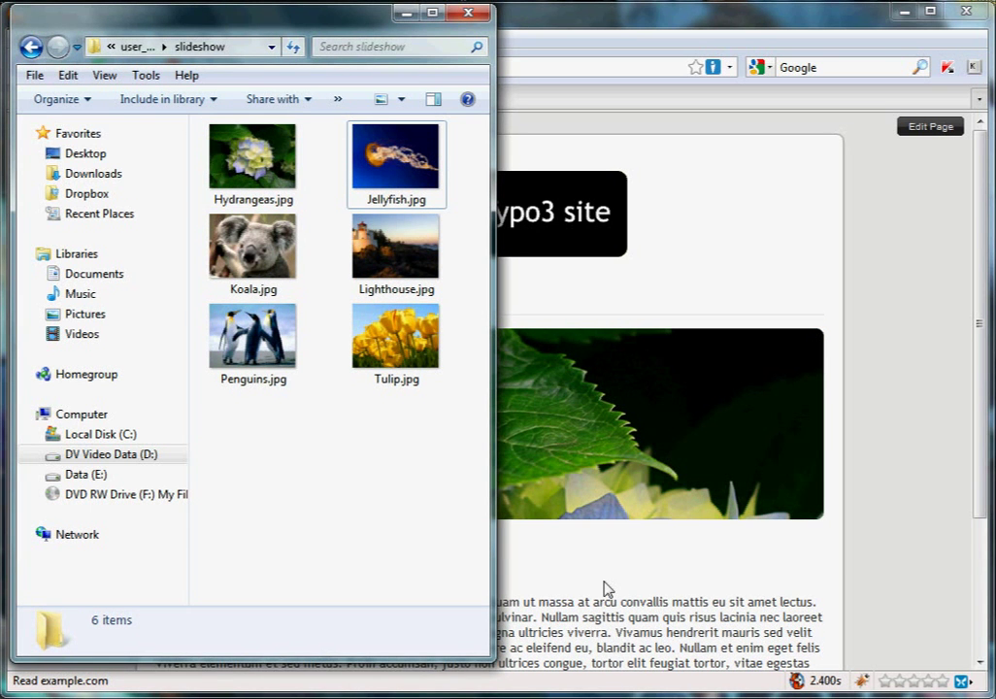
click(604, 589)
key(F5)
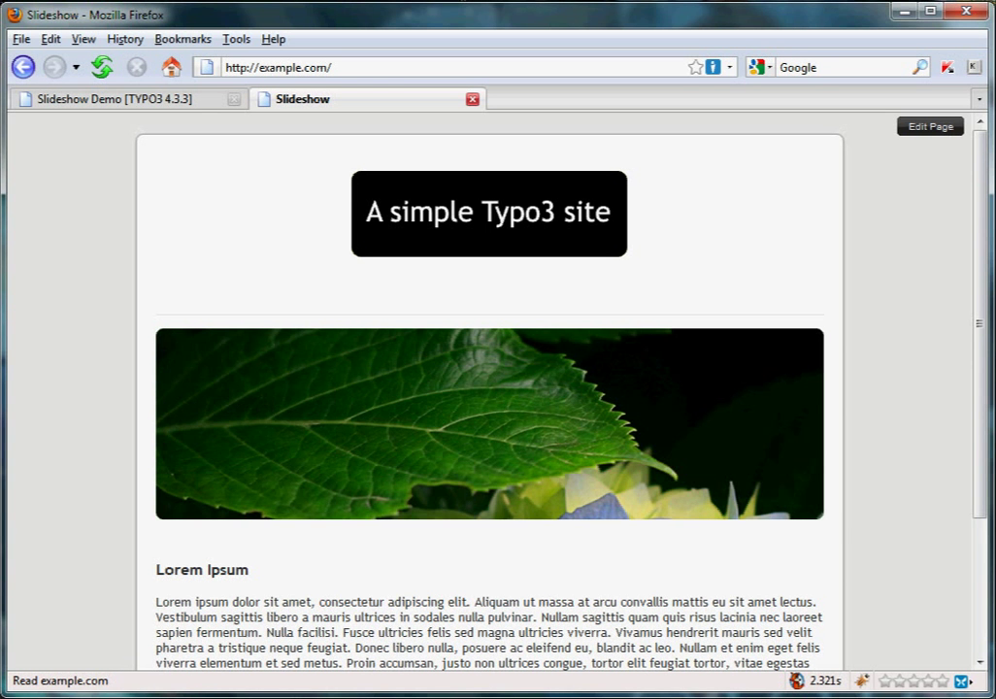
Copy Chrysanthemum.jpg and Desert.jpg from the Temp folder back into the slideshow folder, and return to the website
click(27, 653)
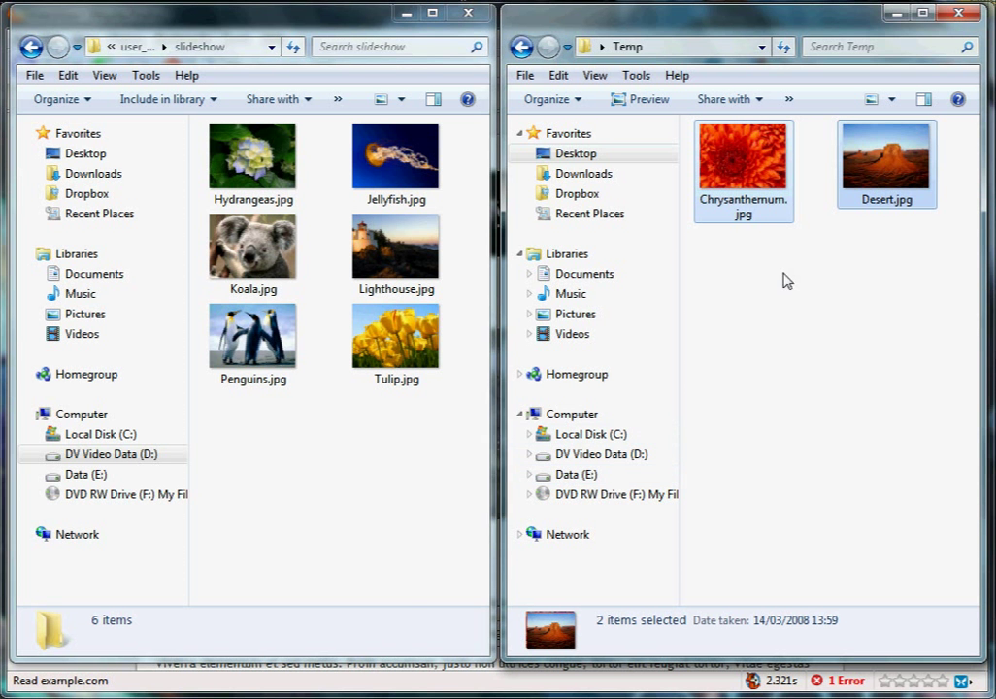
click(751, 187)
ctrl+click(863, 193)
drag(842, 199, 304, 534)
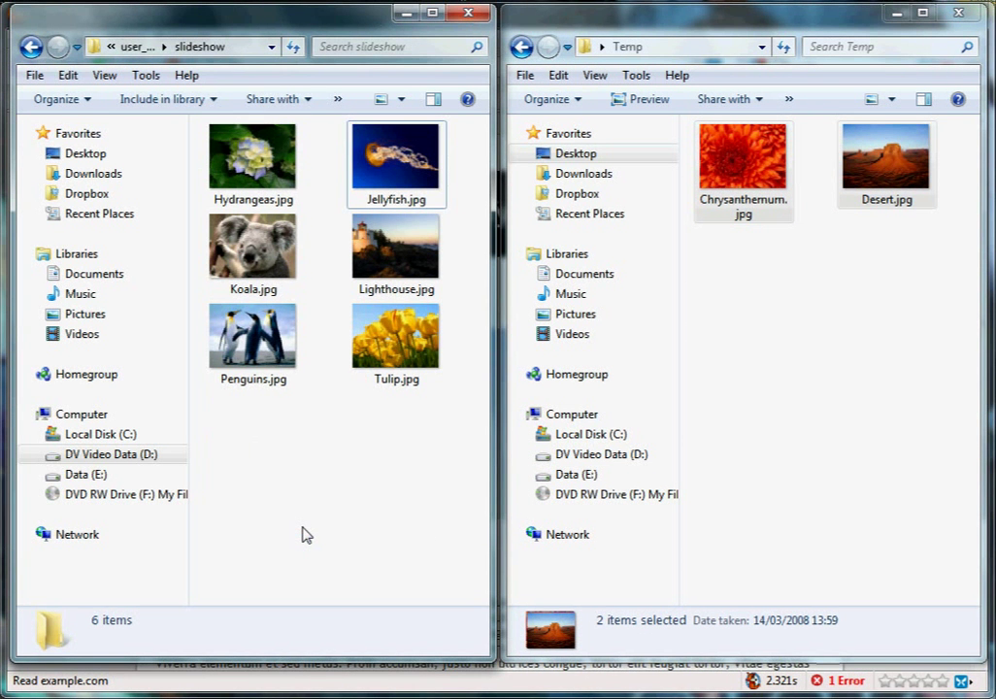
click(350, 687)
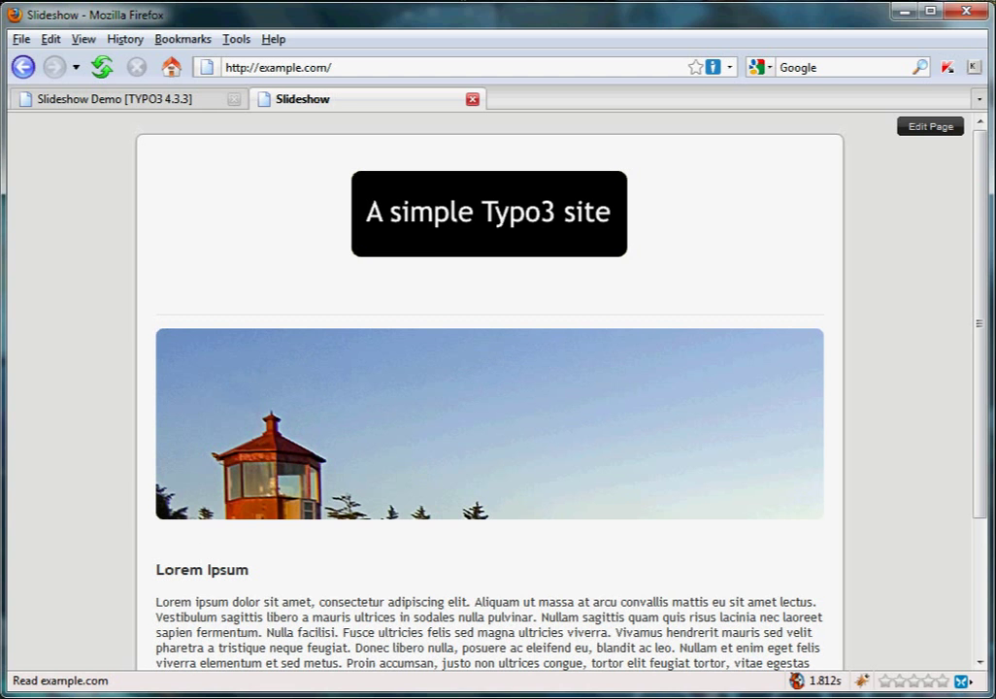
Switch to the Command Prompt and list the contents of the slideshow folder with dir
key(alt+Tab)
key(Return)
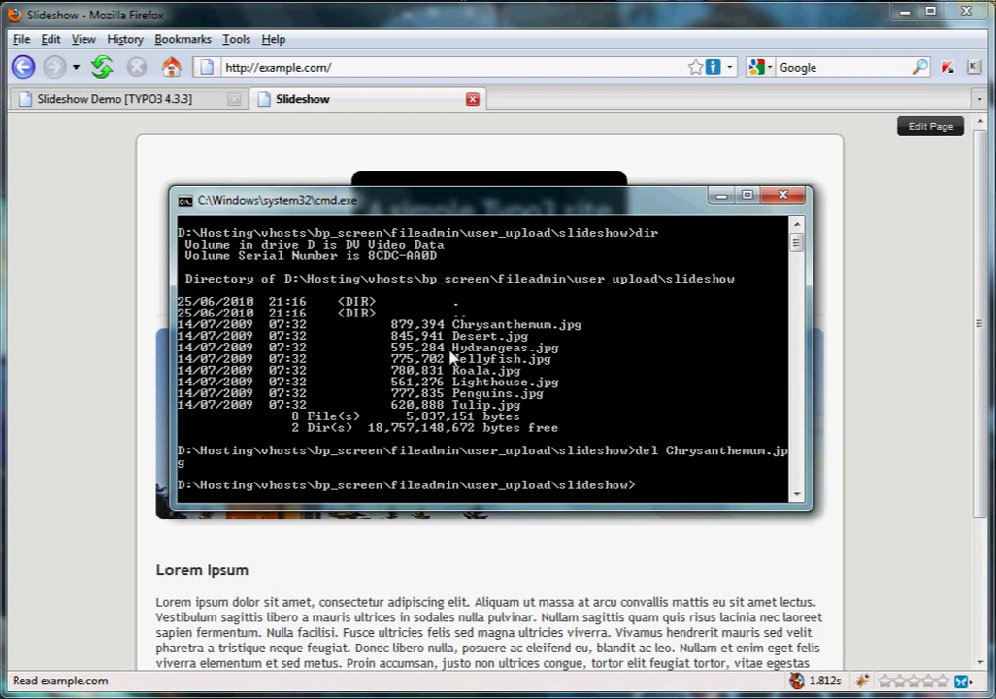
text(dir)
key(Return)
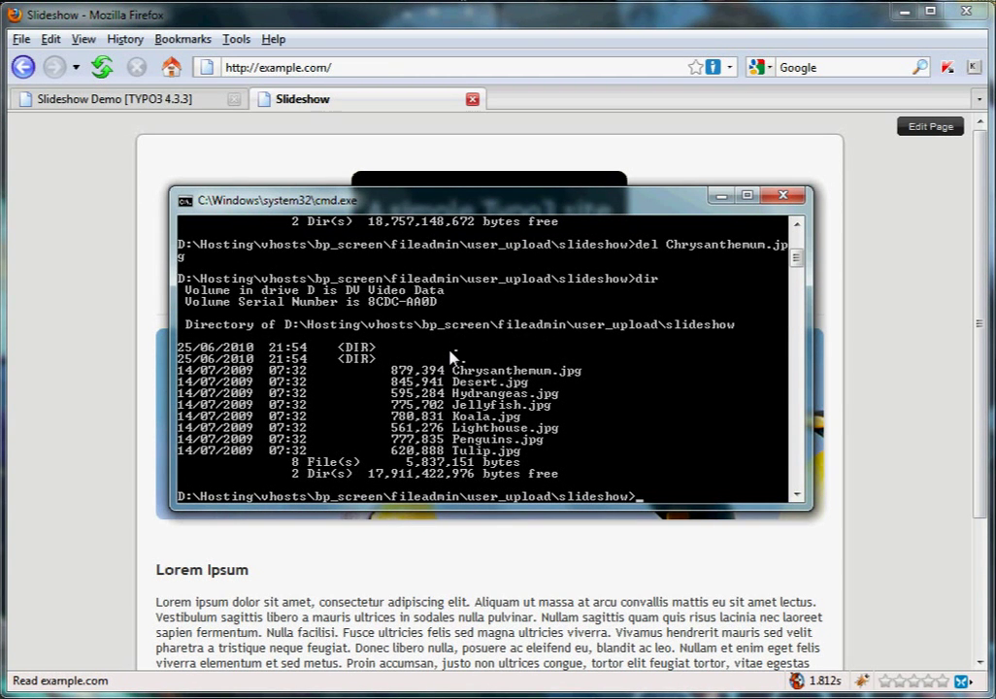
Delete Chrysanthemum.jpg and Desert.jpg from the slideshow folder with del commands, and reload the website in Firefox
text(del Ch)
key(Tab)
key(Return)
text(del De)
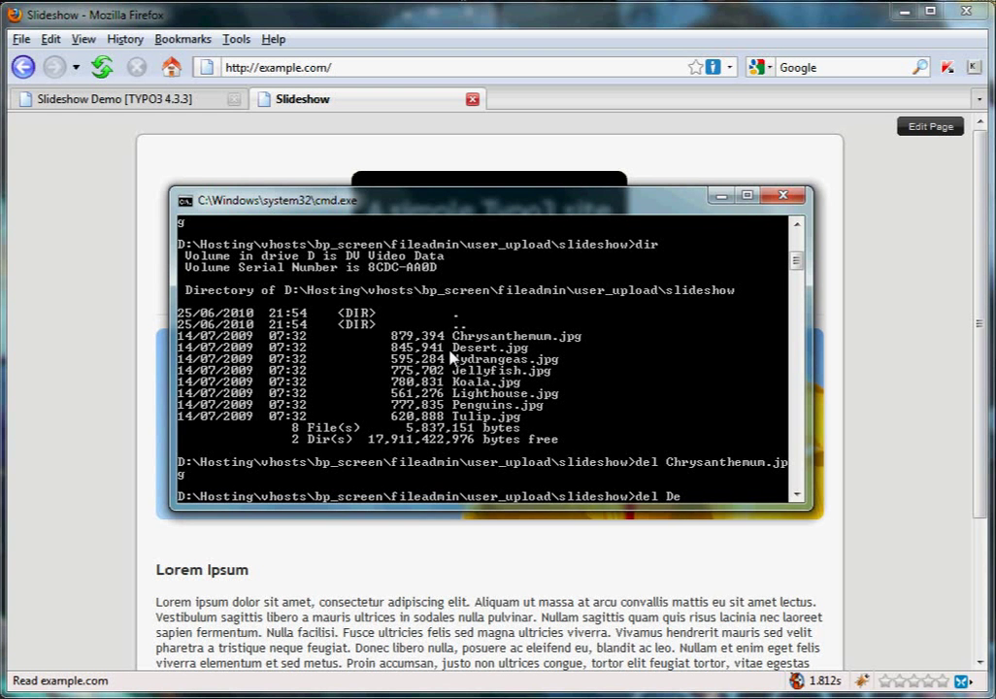
key(Tab)
key(Return)
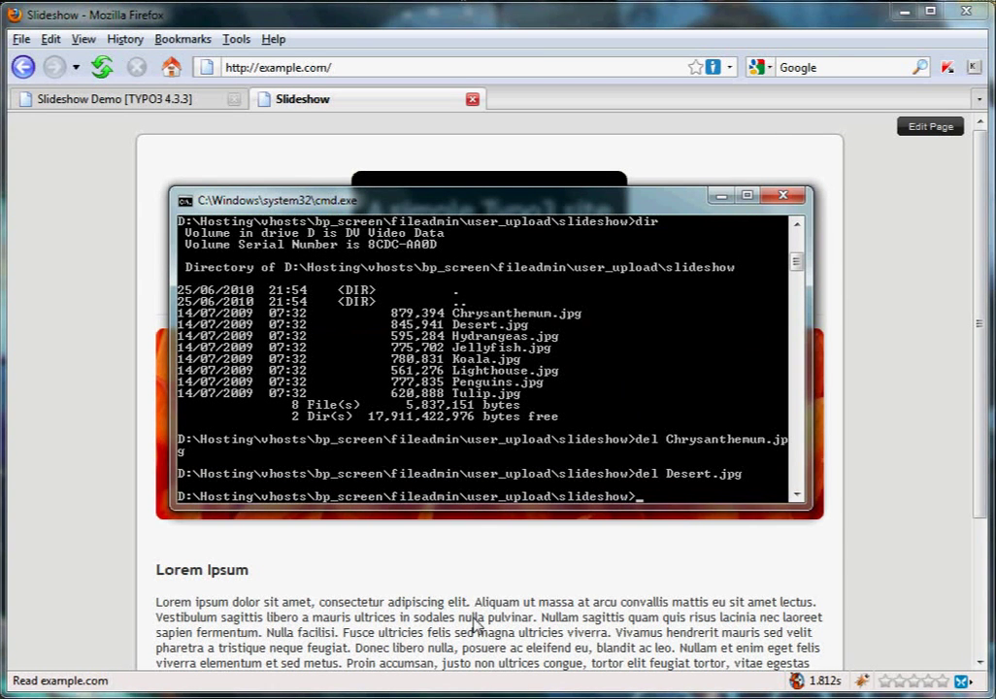
click(475, 624)
key(F5)
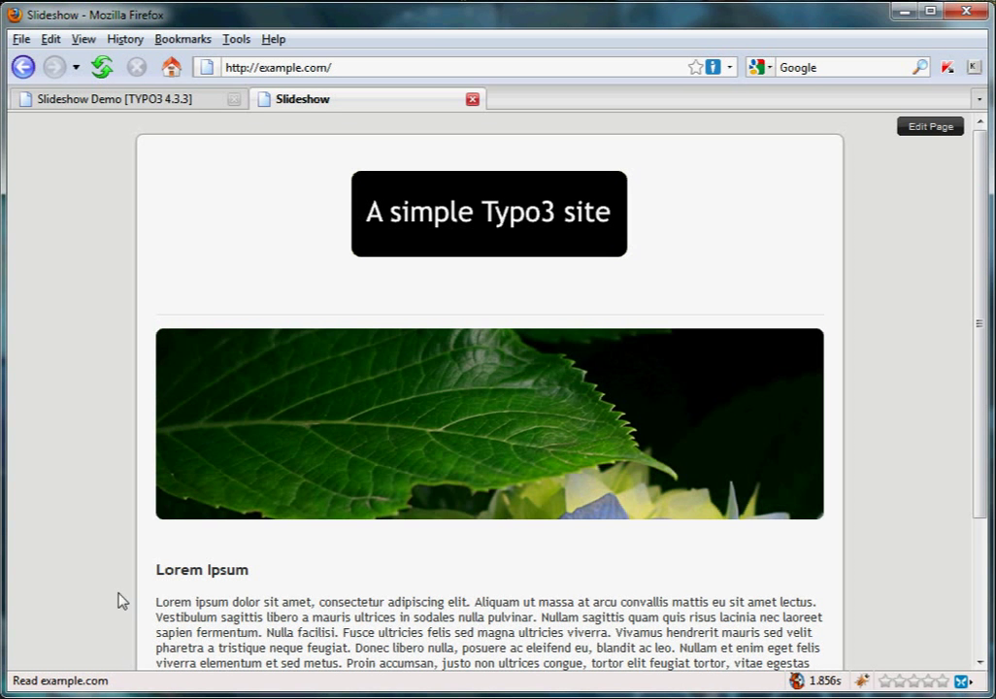
Upload image files to user_upload/slideshow with the TYPO3 Filelist module, and reload the website
click(95, 100)
key(ctrl+Tab)
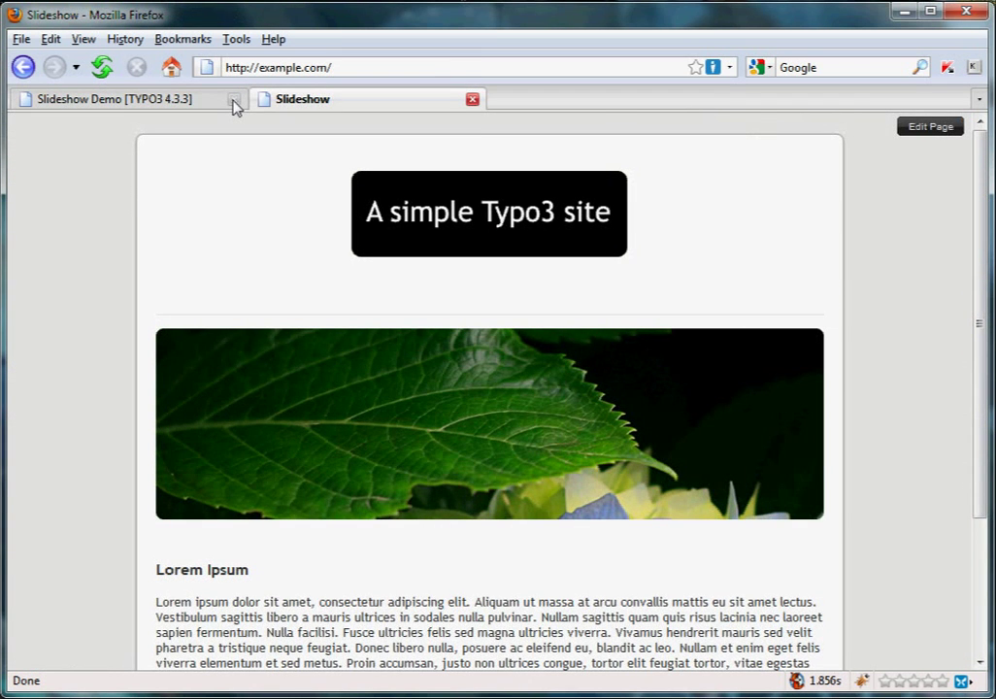
key(ctrl+Tab)
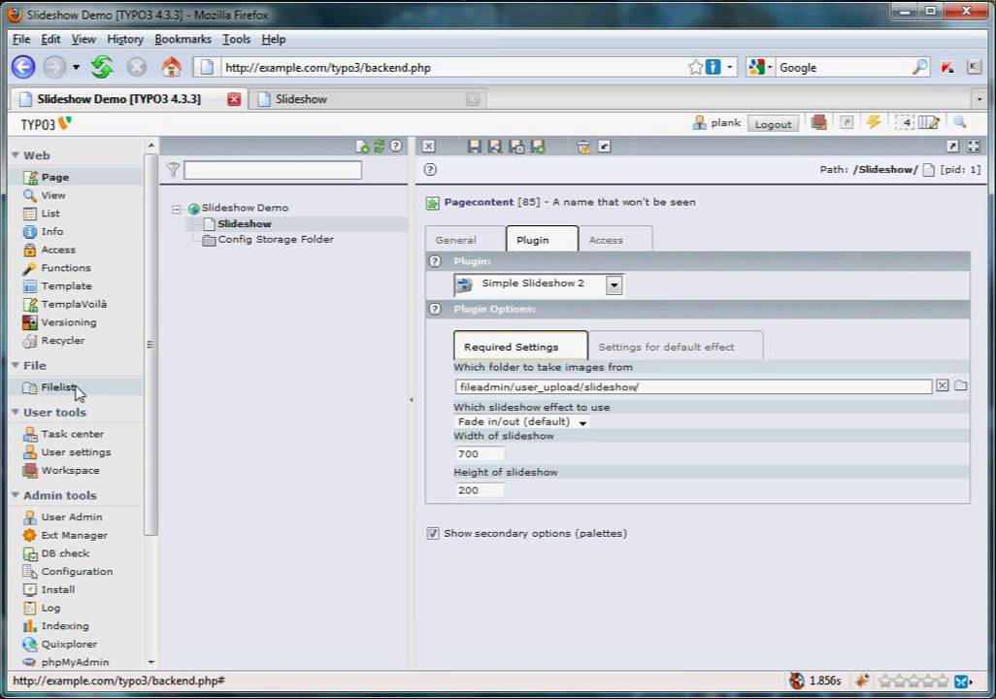
click(66, 387)
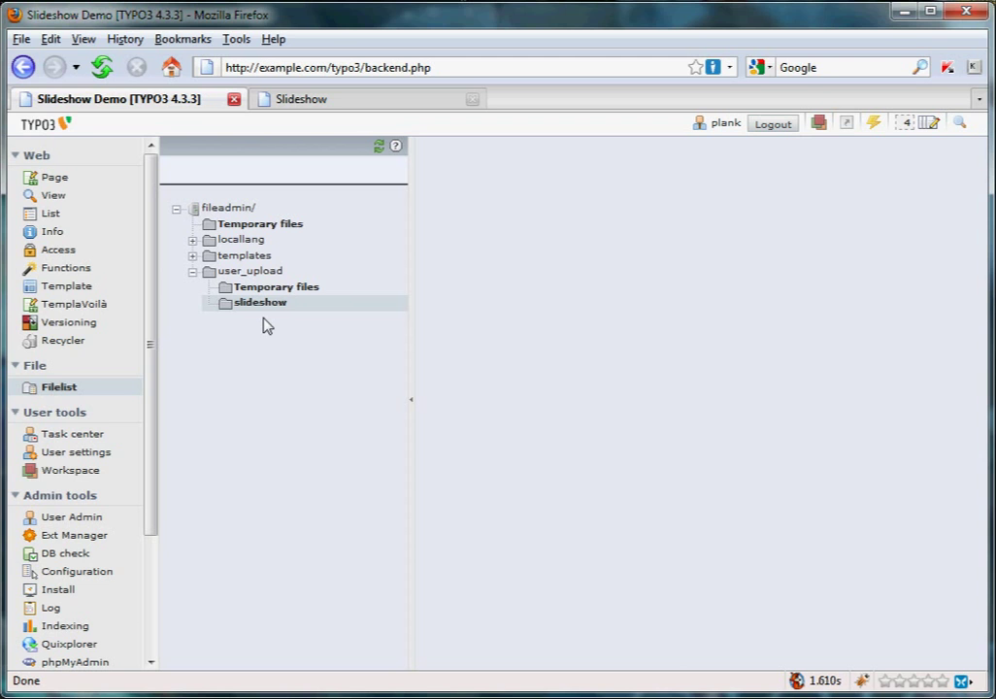
click(255, 304)
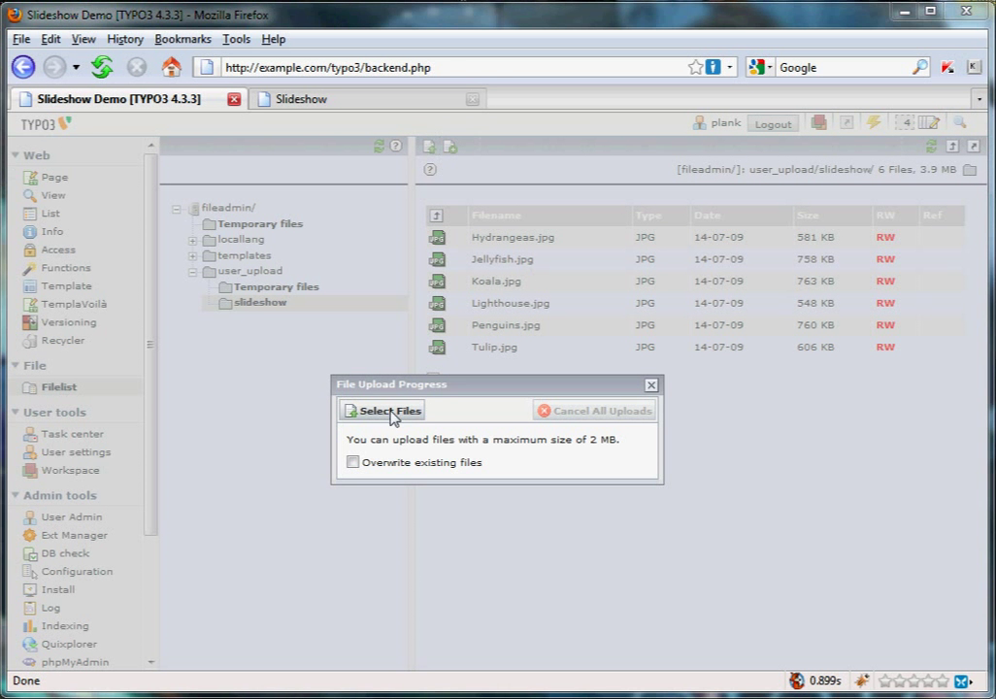
click(389, 411)
ctrl+click(261, 155)
click(663, 389)
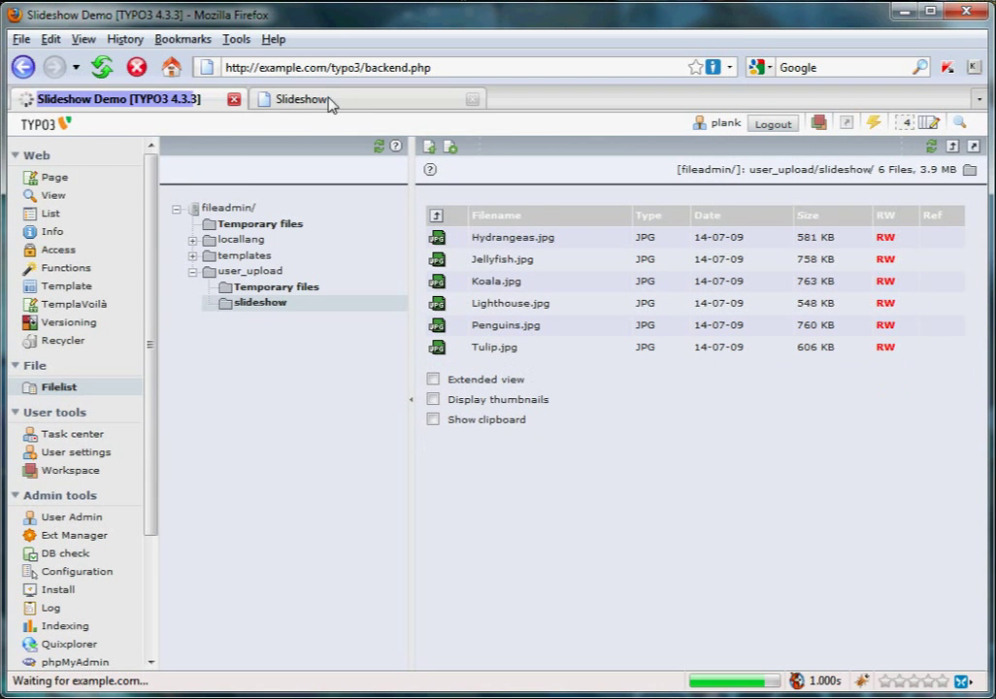
click(333, 101)
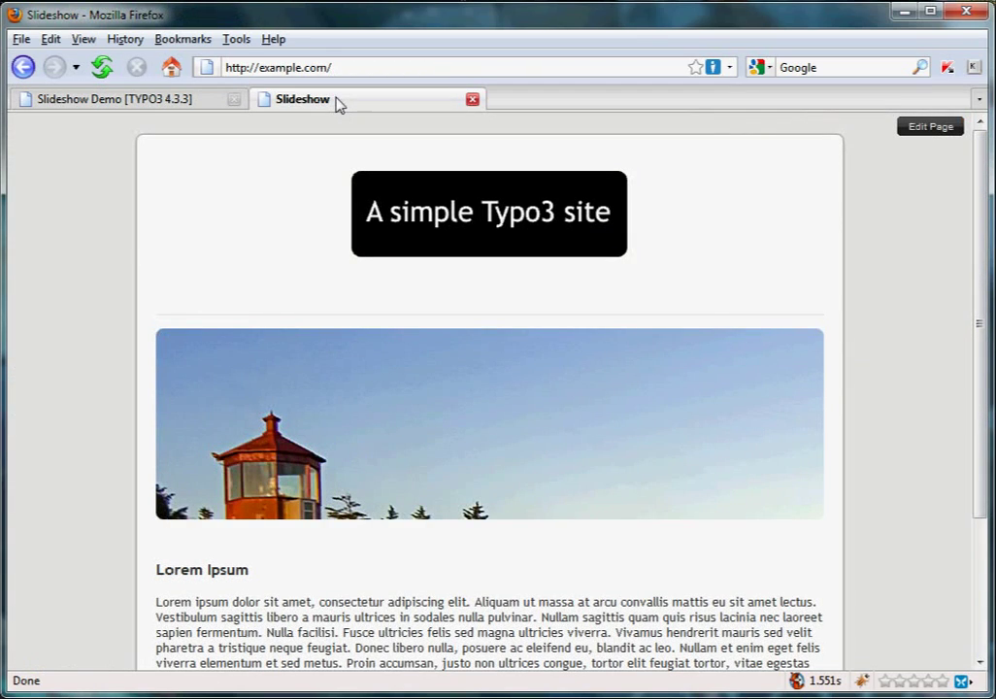
key(F5)
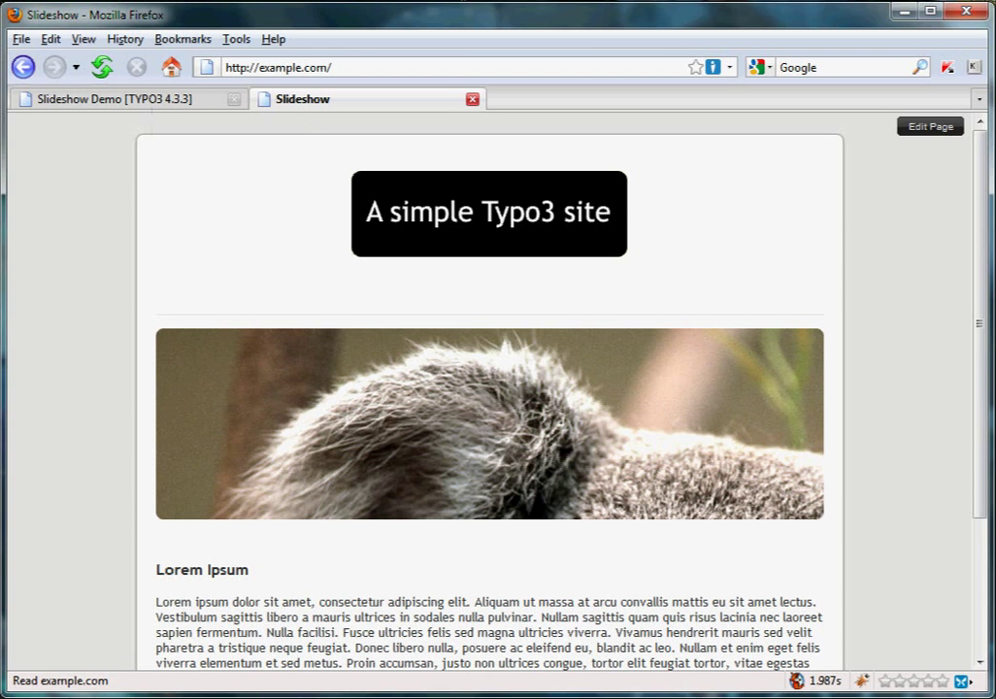
Create a new plugin content element above the Lorem Ipsum text on the Slideshow page in the TYPO3 backend
key(ctrl+Tab)
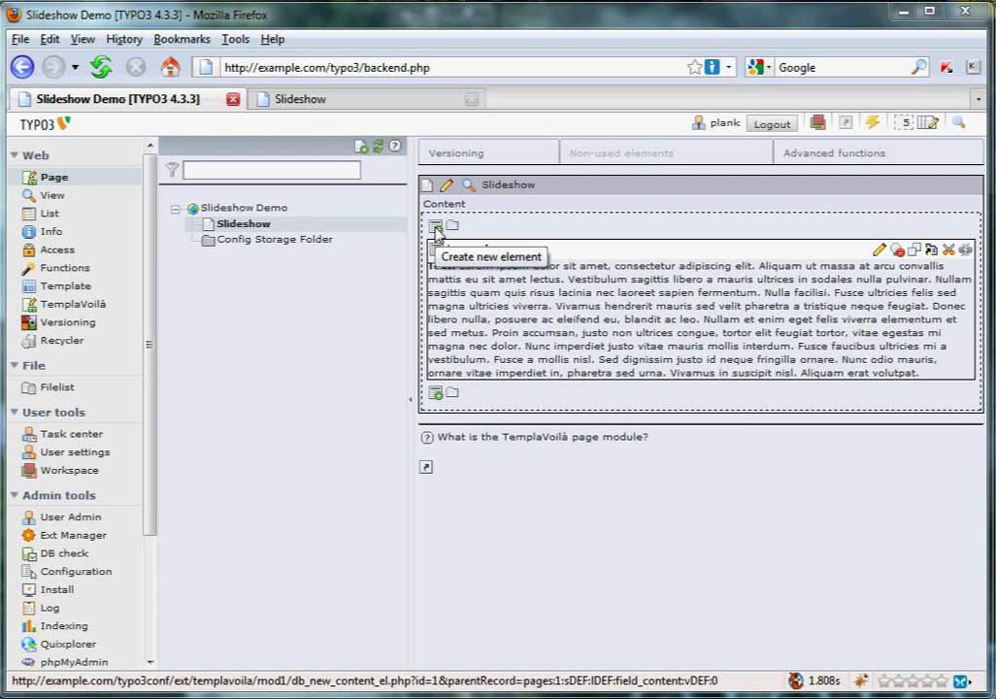
click(436, 227)
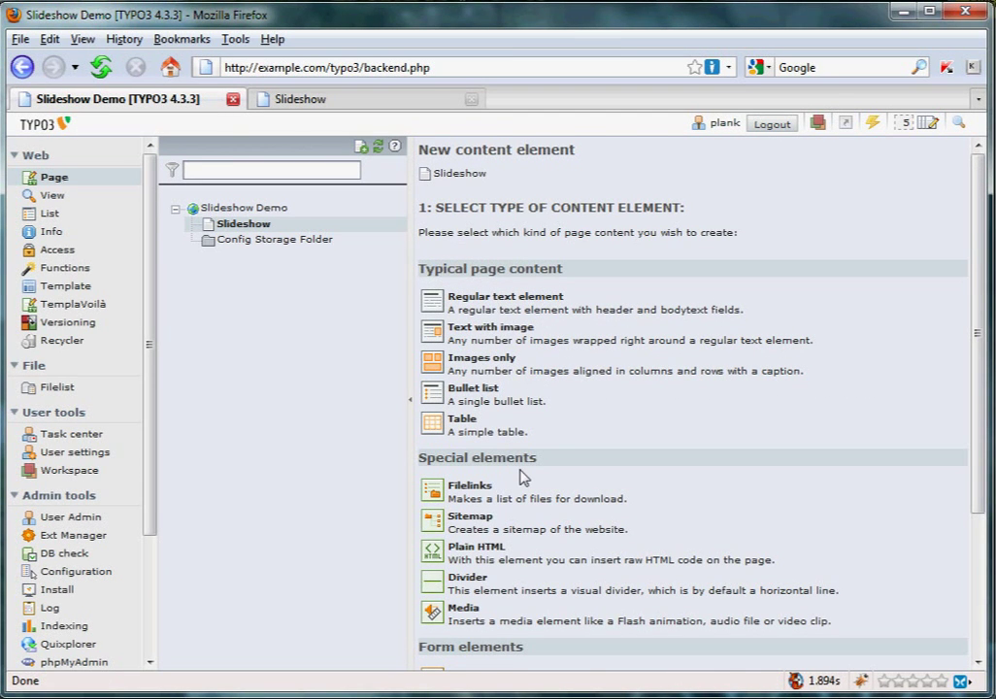
scroll(521, 476, down, 5)
click(479, 657)
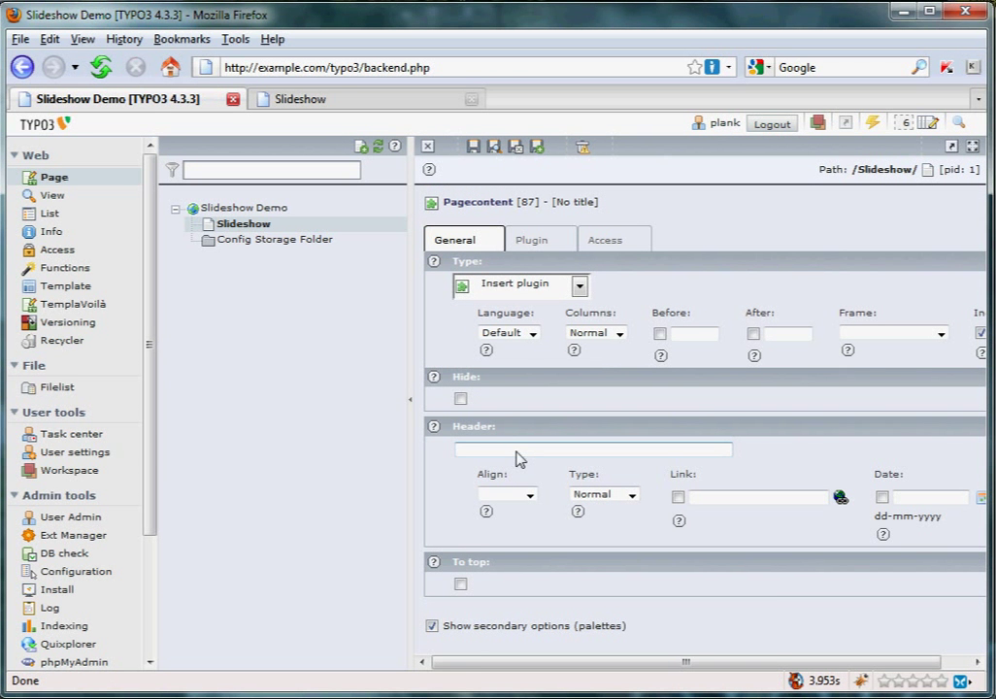
Give the plugin element the header "A name that won't be seen" and change its header type
click(516, 450)
text(A name that won)
key(BackSpace)
key(BackSpace)
key(BackSpace)
text(won't b)
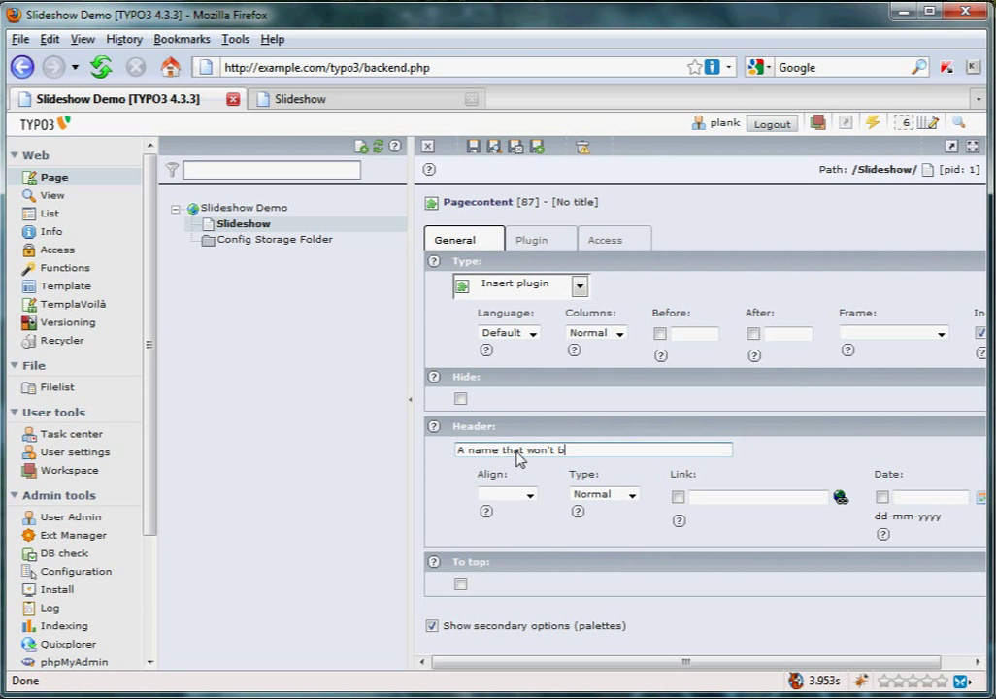
text(e seen)
click(601, 494)
click(596, 577)
Configure Simple Slideshow 2 to take images from fileadmin/user_upload/slideshow/ with a slideshow width of 700, and save
click(533, 243)
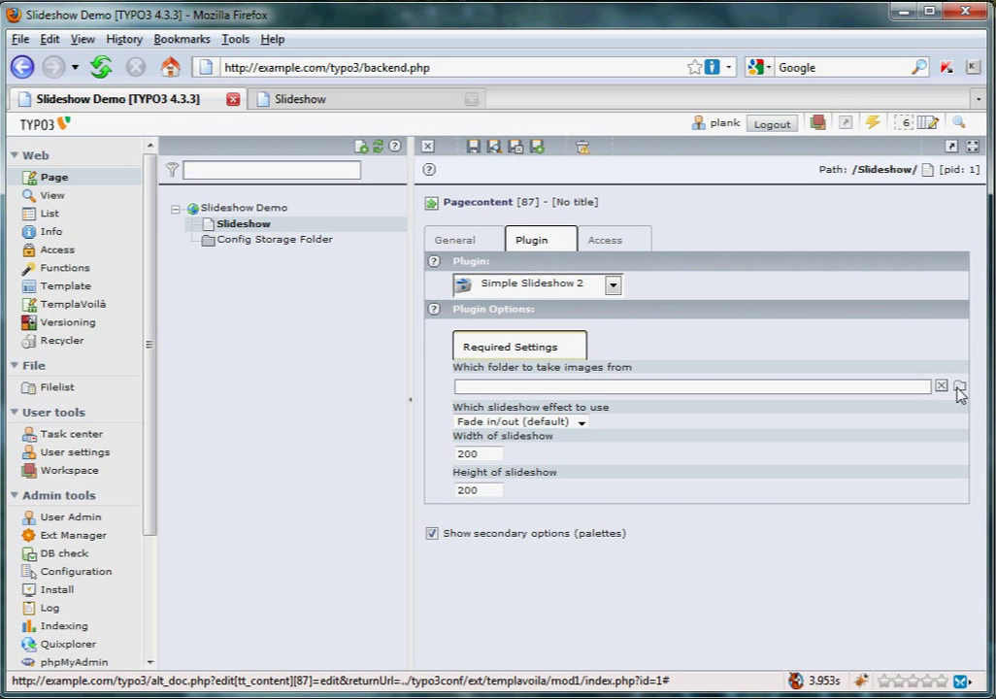
click(959, 388)
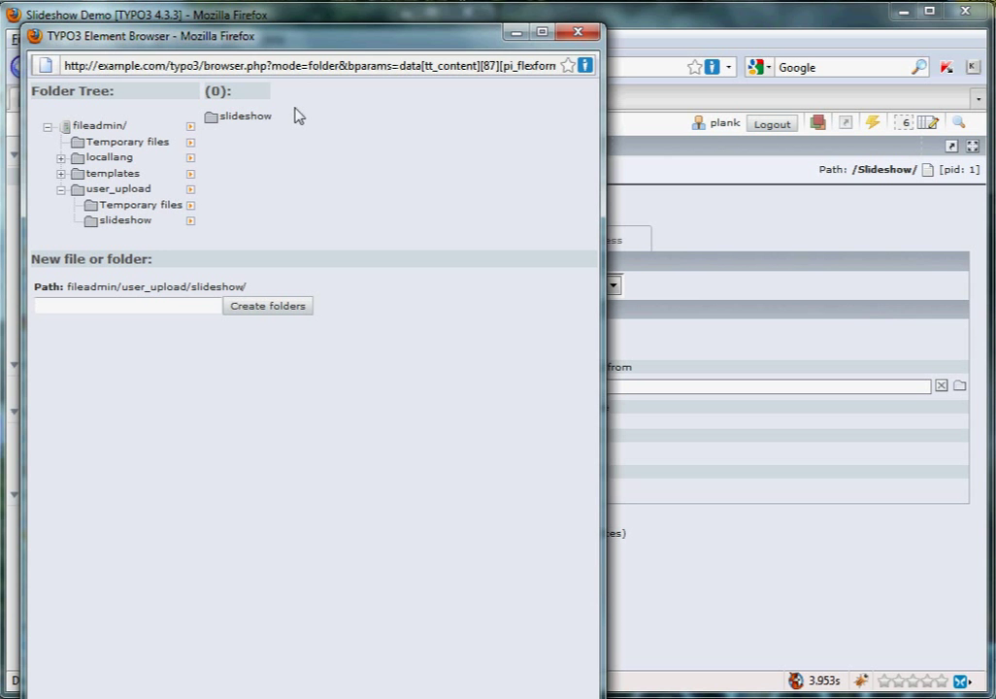
click(244, 116)
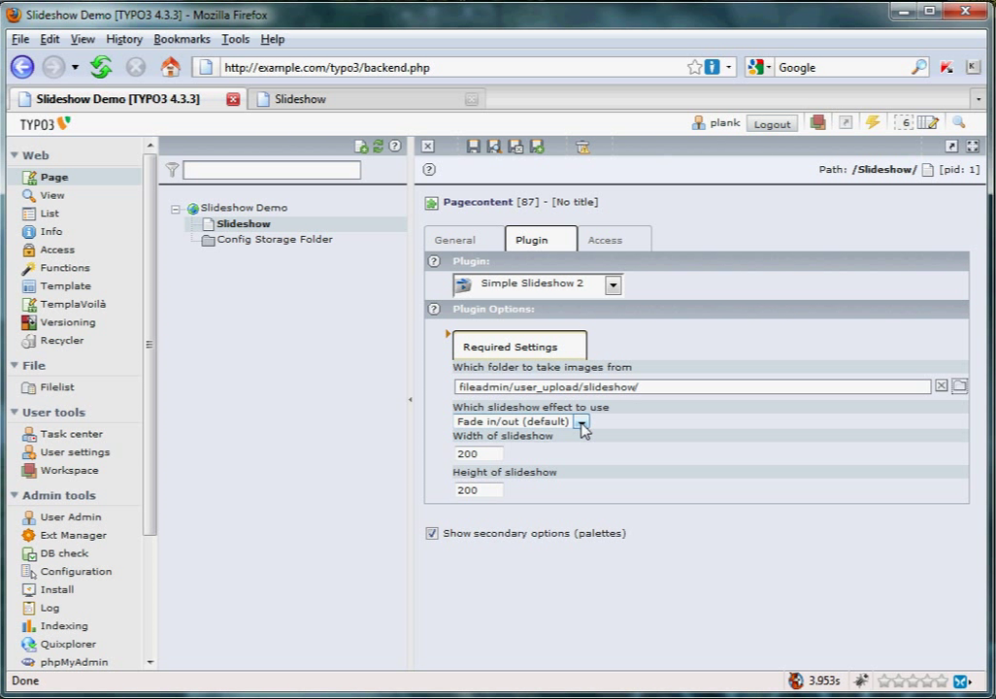
double_click(466, 453)
text(700)
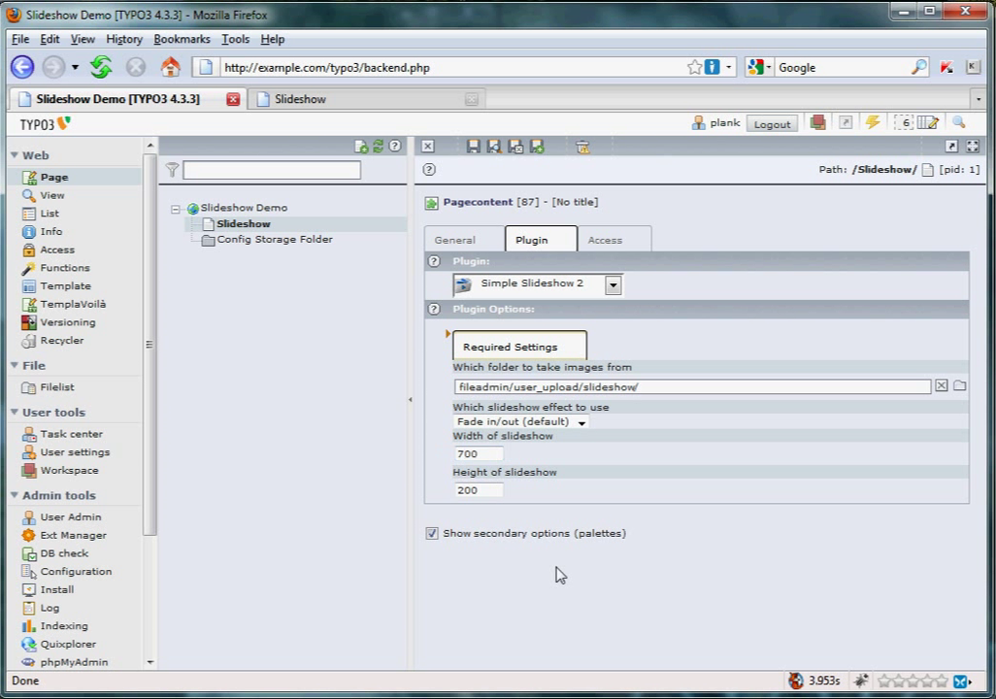
click(473, 147)
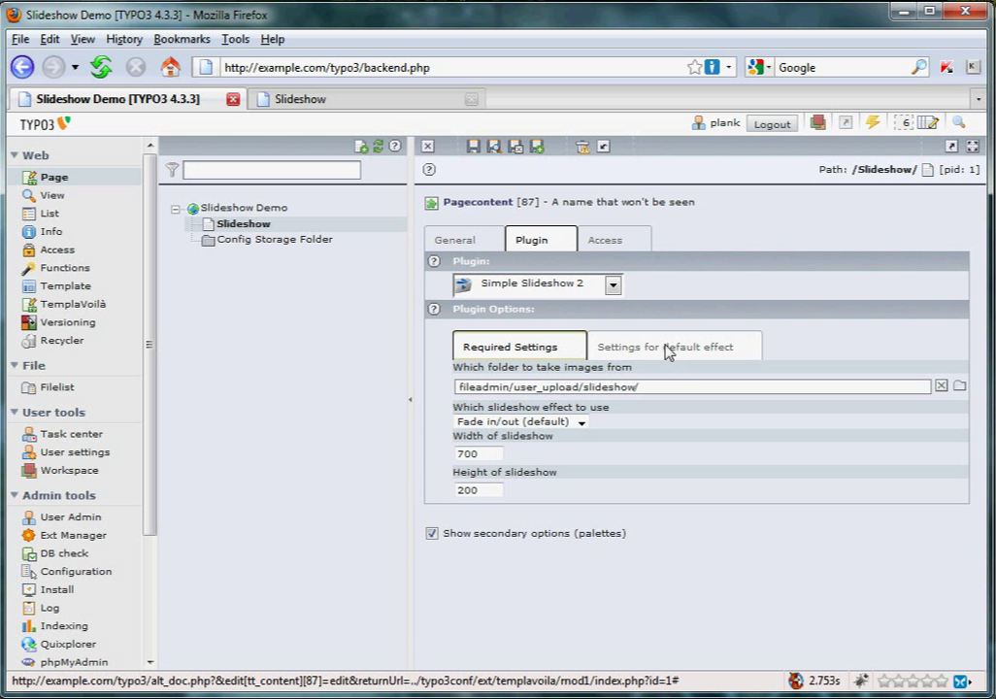
Review the default effect settings, save and close the slideshow element, and view the website
click(666, 349)
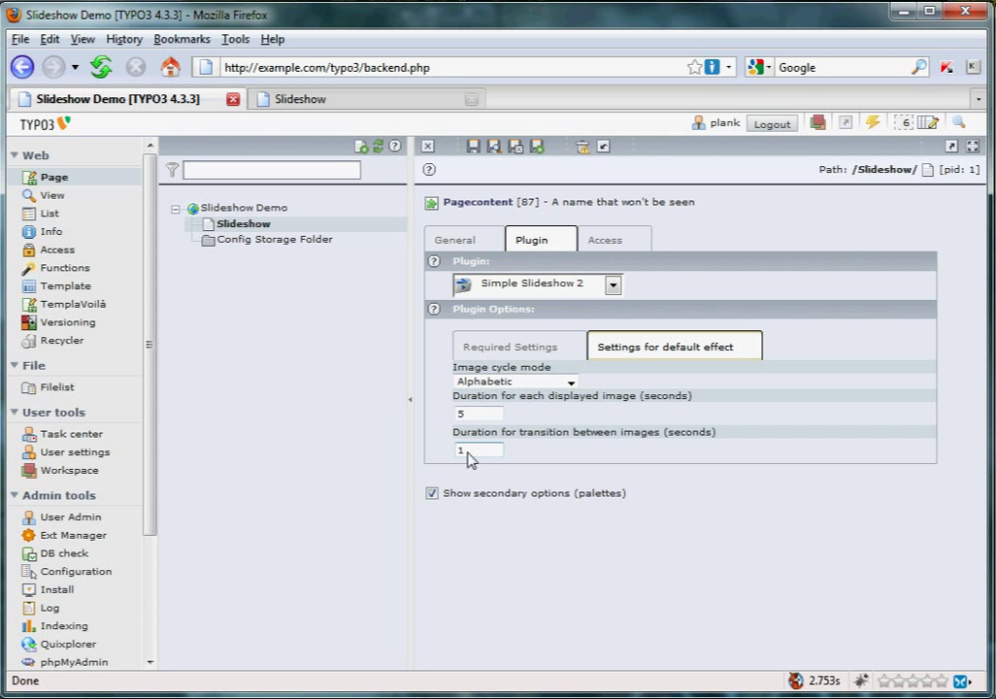
click(515, 147)
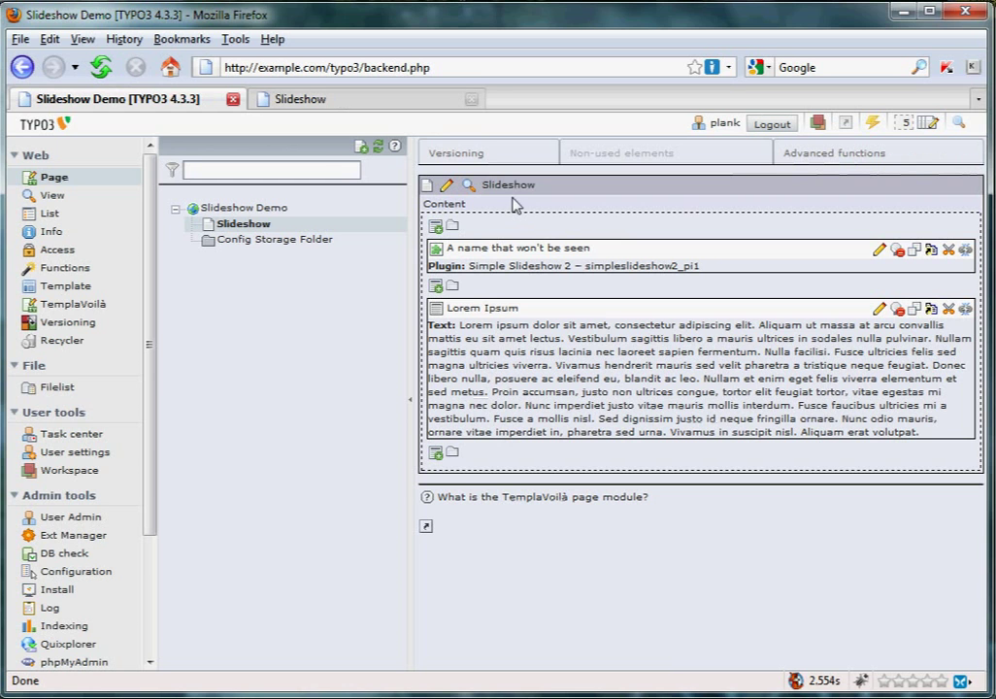
click(338, 99)
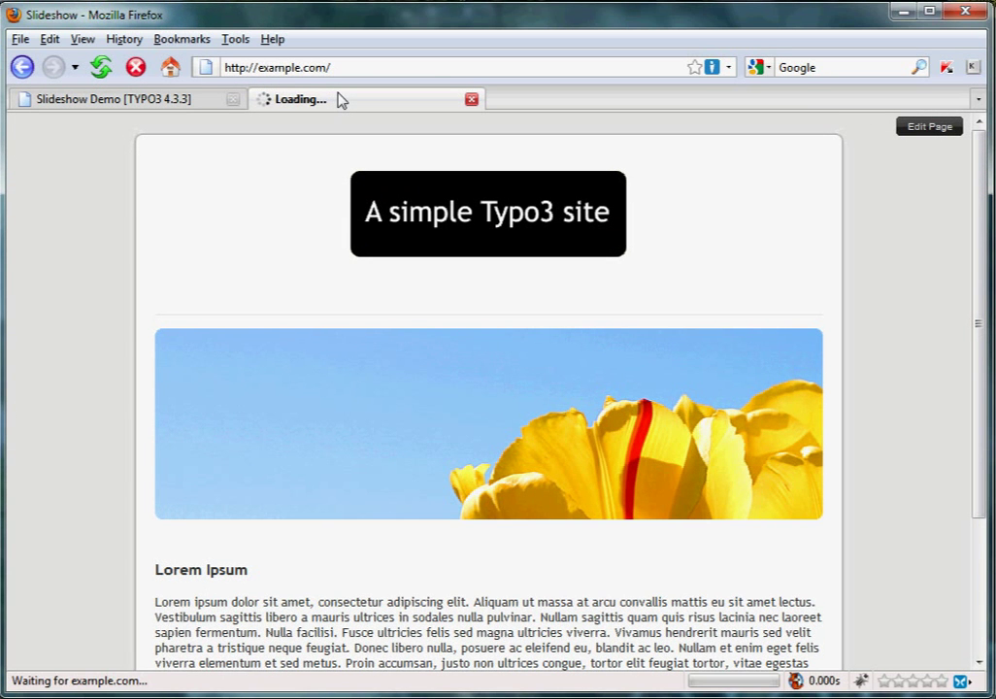
Reopen the slideshow element for editing in the TYPO3 backend and set the image cycle mode to Random
click(178, 103)
click(878, 251)
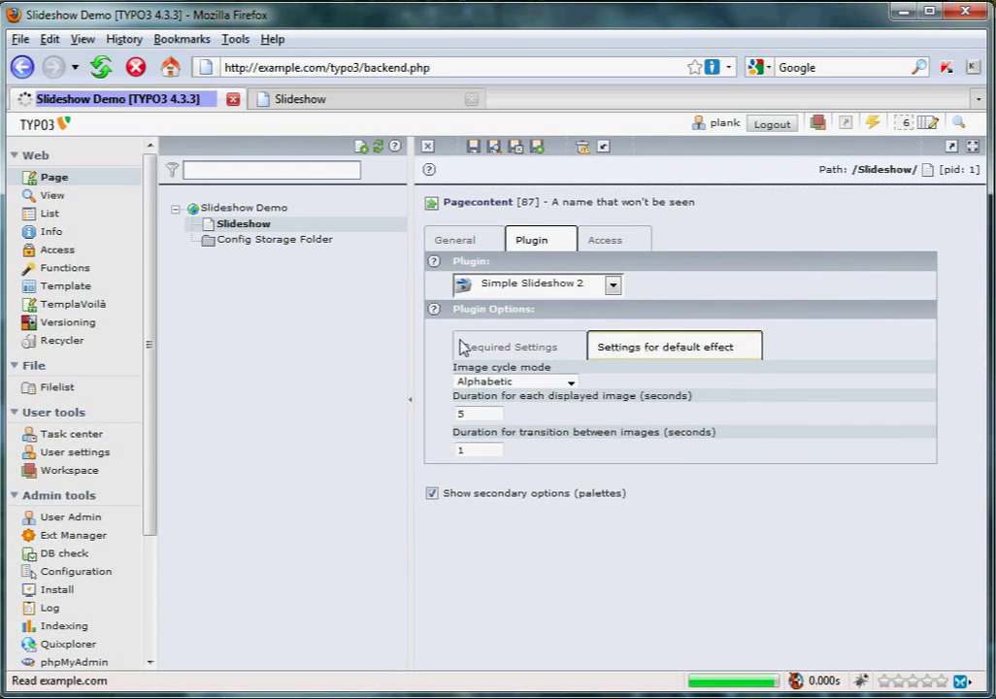
click(570, 382)
click(529, 416)
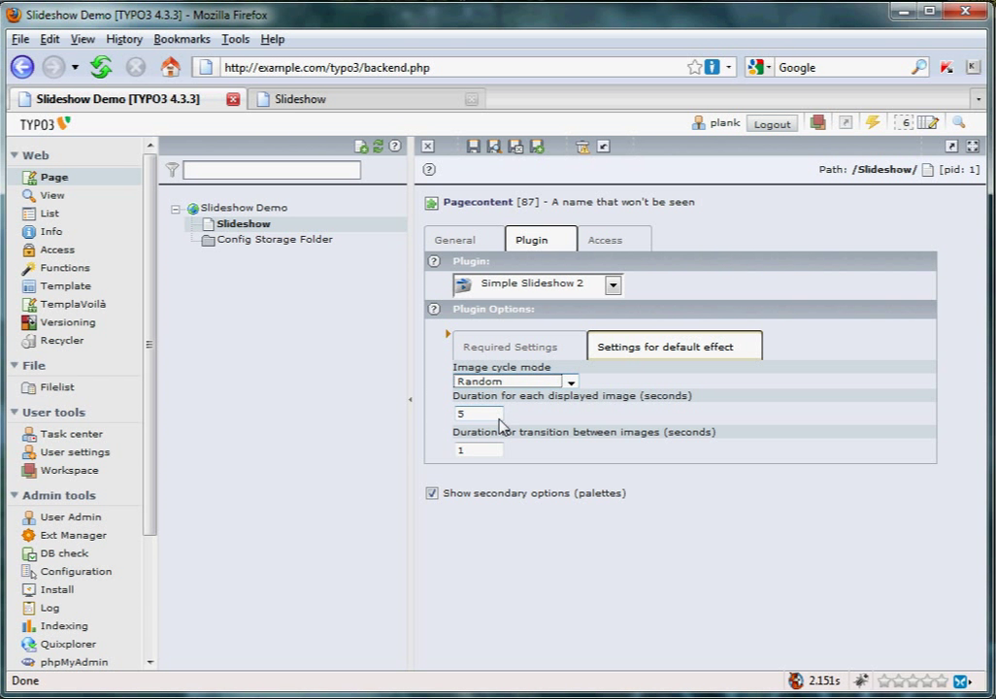
Save the slideshow element and reload the website to see the random image cycle
click(473, 148)
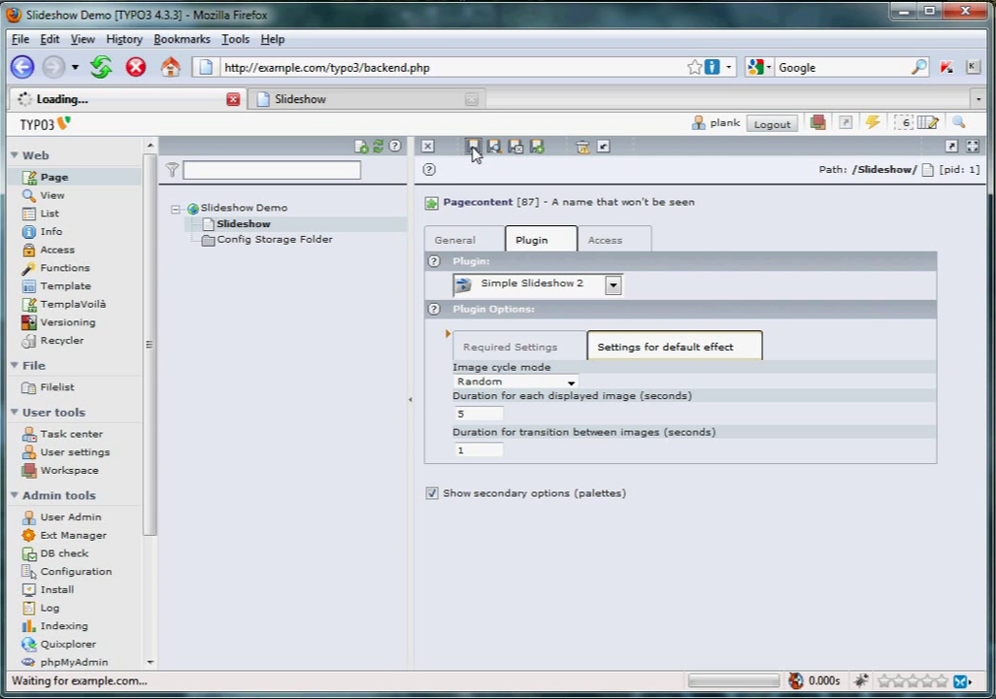
click(364, 101)
key(F5)
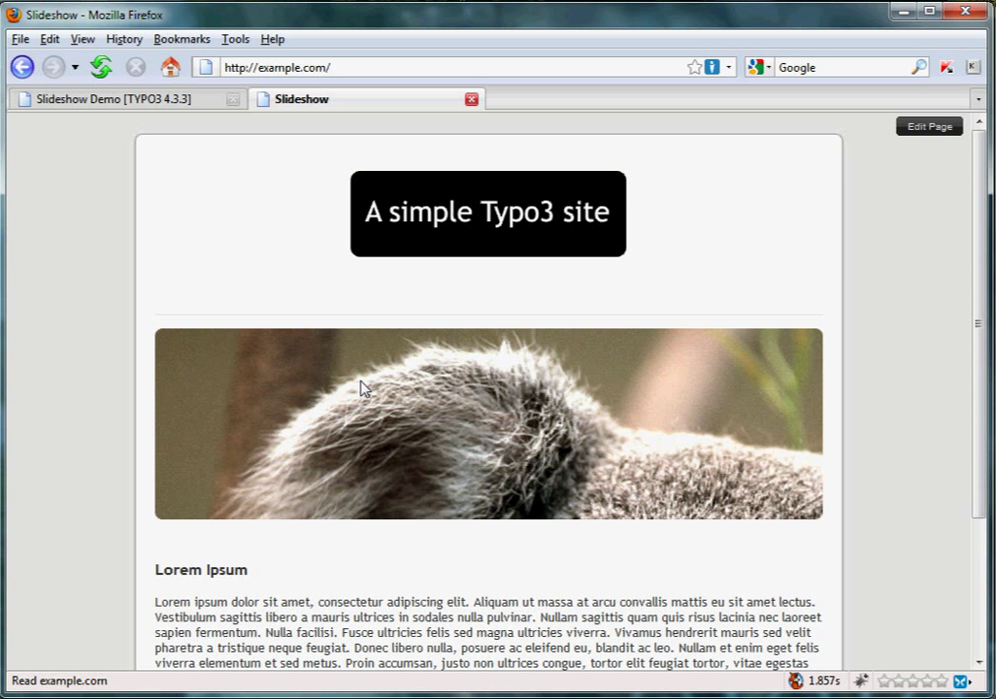
Return to the TYPO3 backend and review the available image cycle modes without changing the selection
click(173, 101)
click(524, 381)
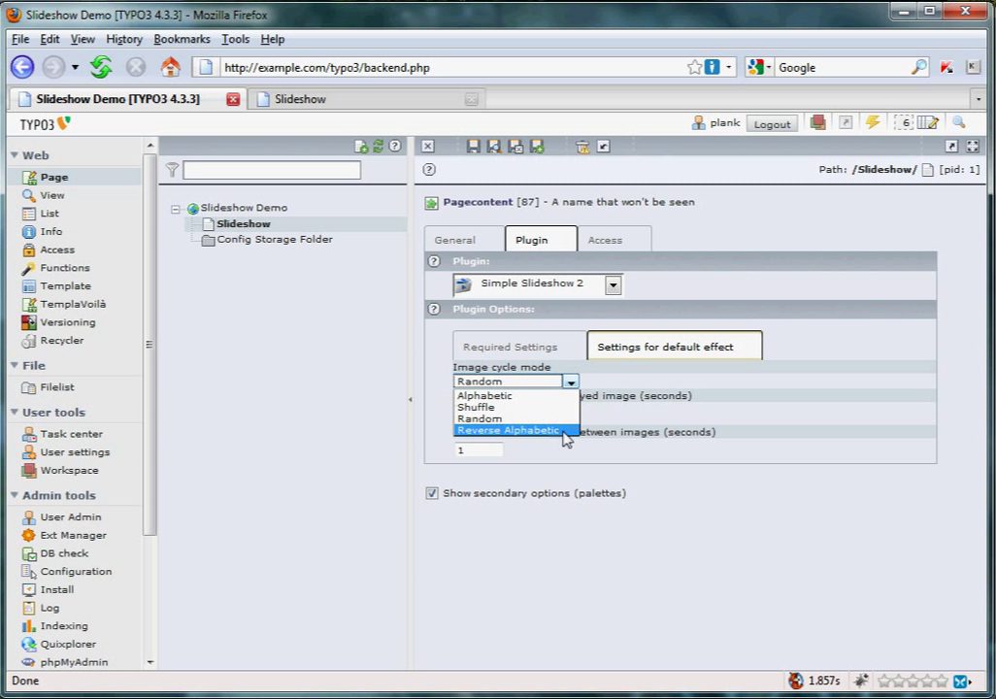
click(625, 435)
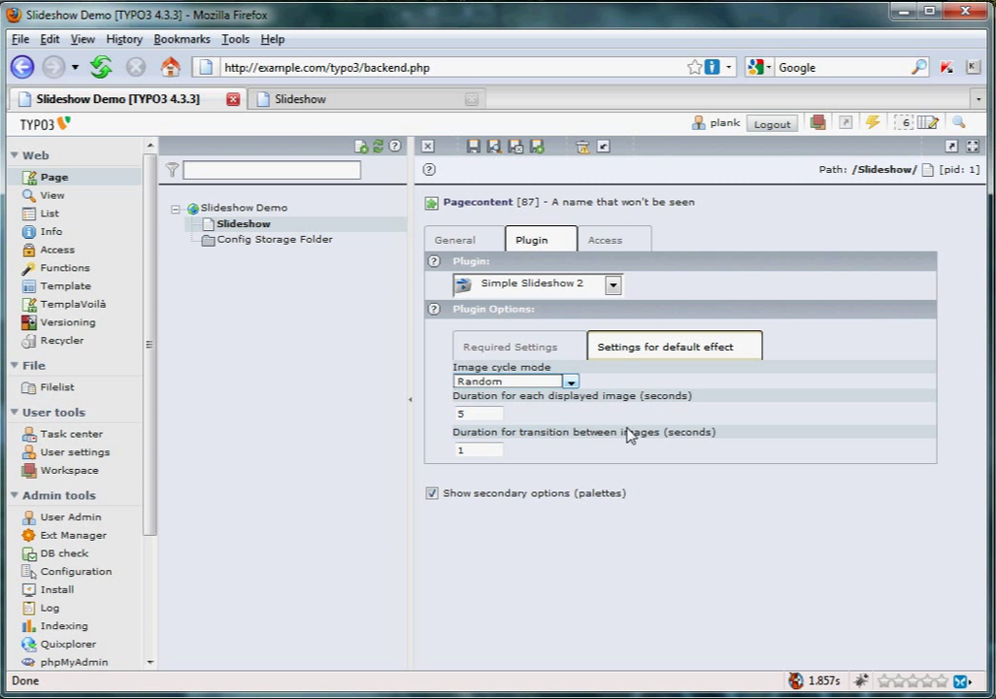
Change the slideshow effect to Static random image, check its fade-in delay setting, and save the element
click(547, 356)
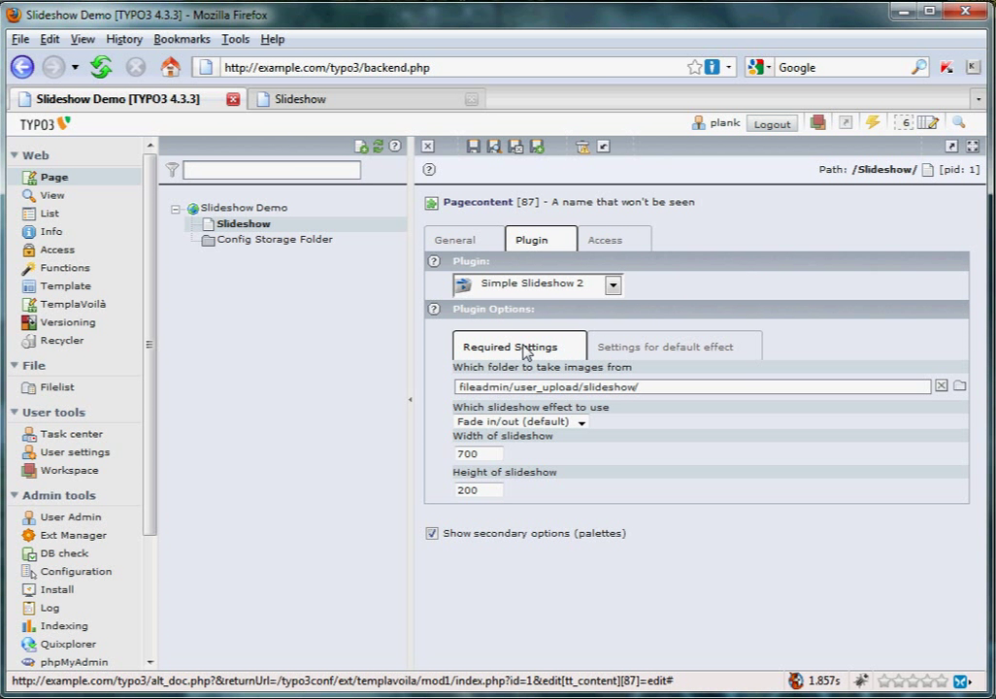
click(584, 423)
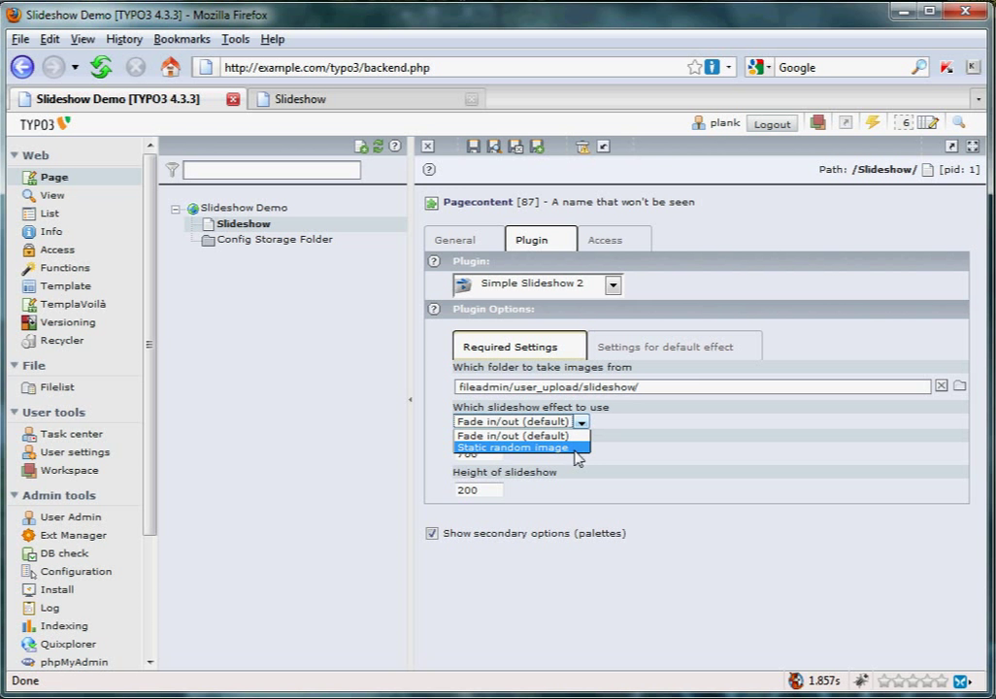
click(572, 447)
click(470, 383)
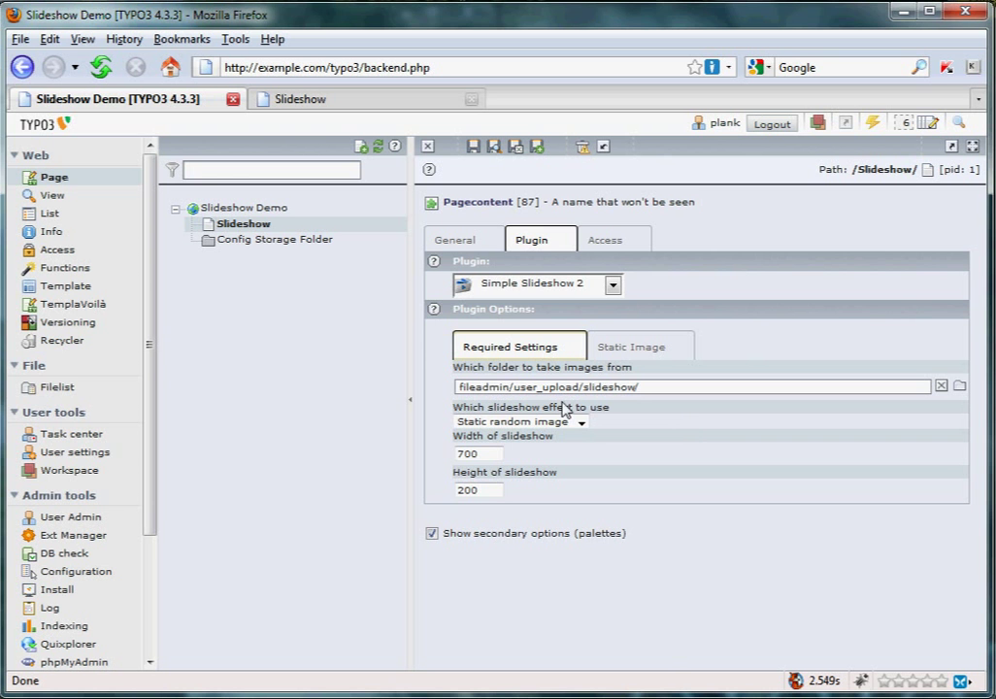
click(579, 424)
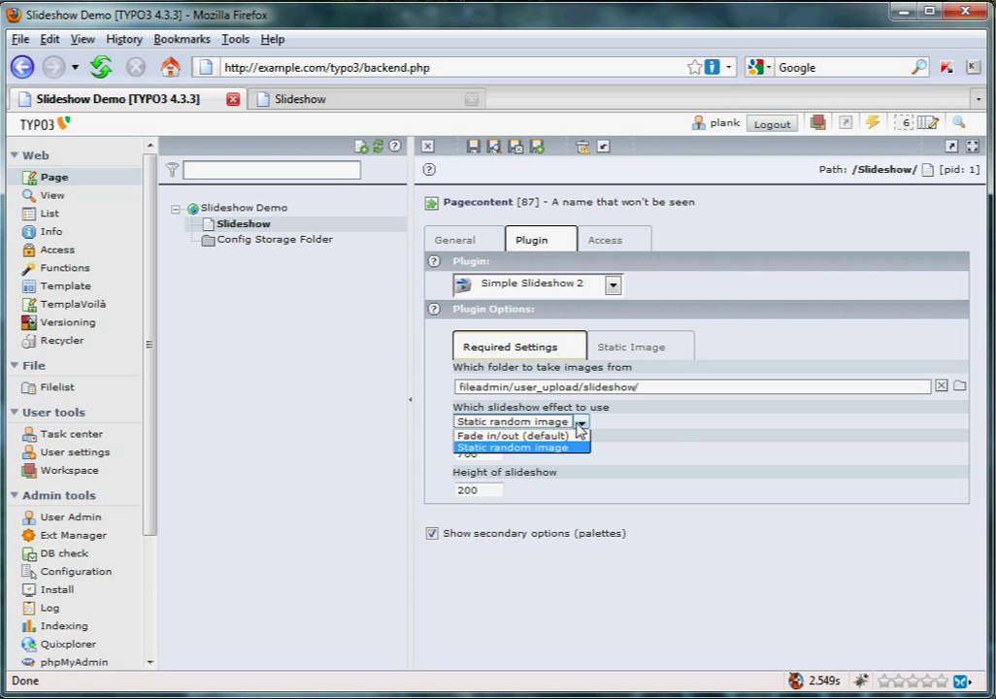
click(626, 350)
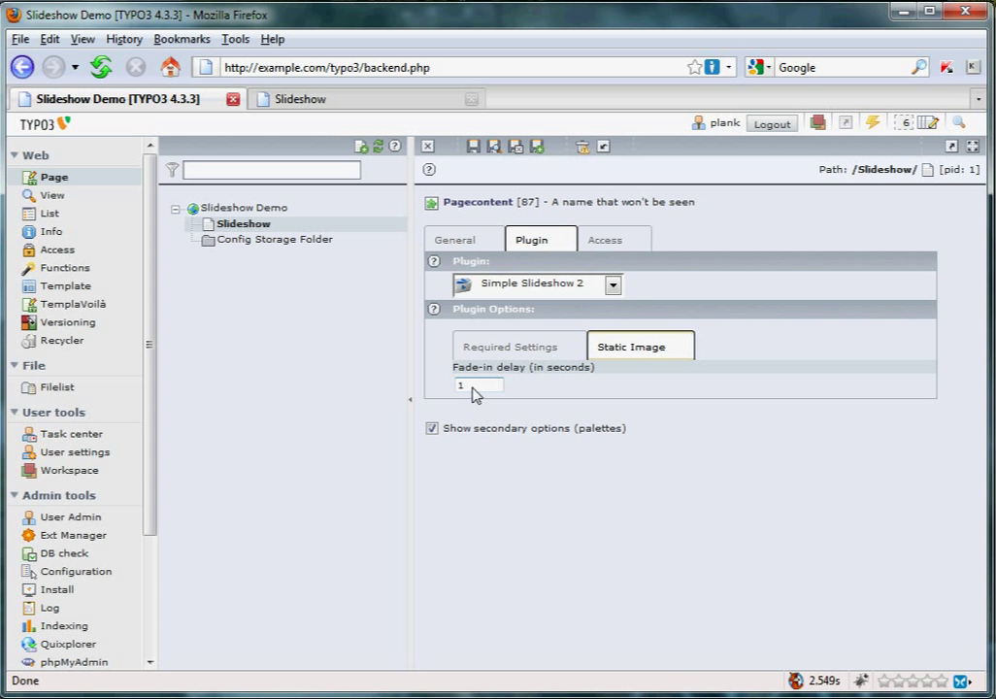
click(473, 147)
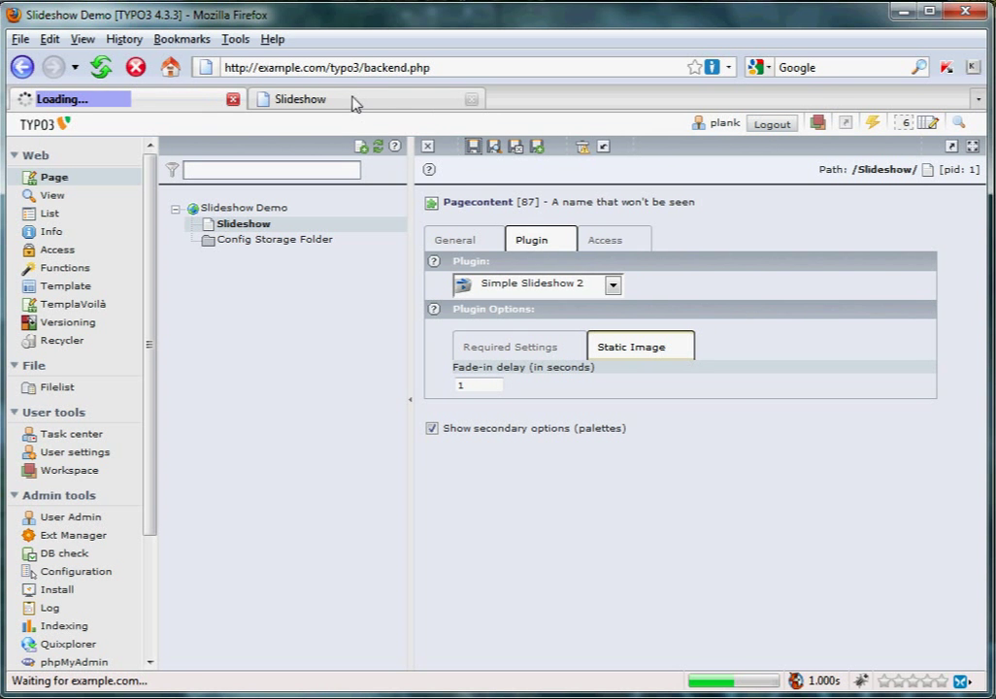
View the website and reload it several times to check the static random image
click(355, 103)
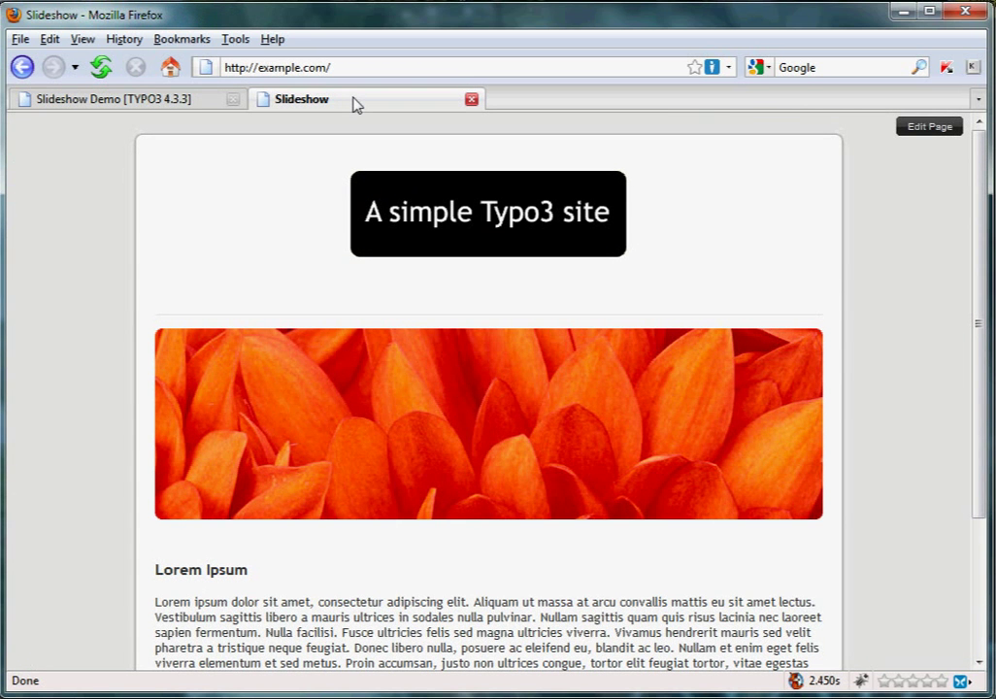
key(F5)
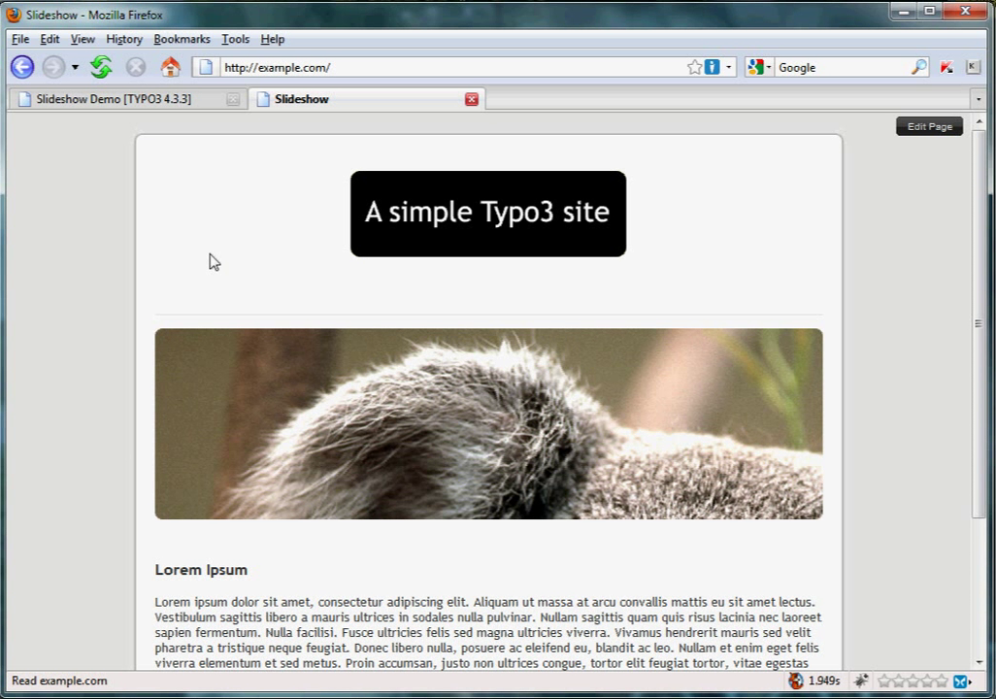
key(F5)
key(F5)
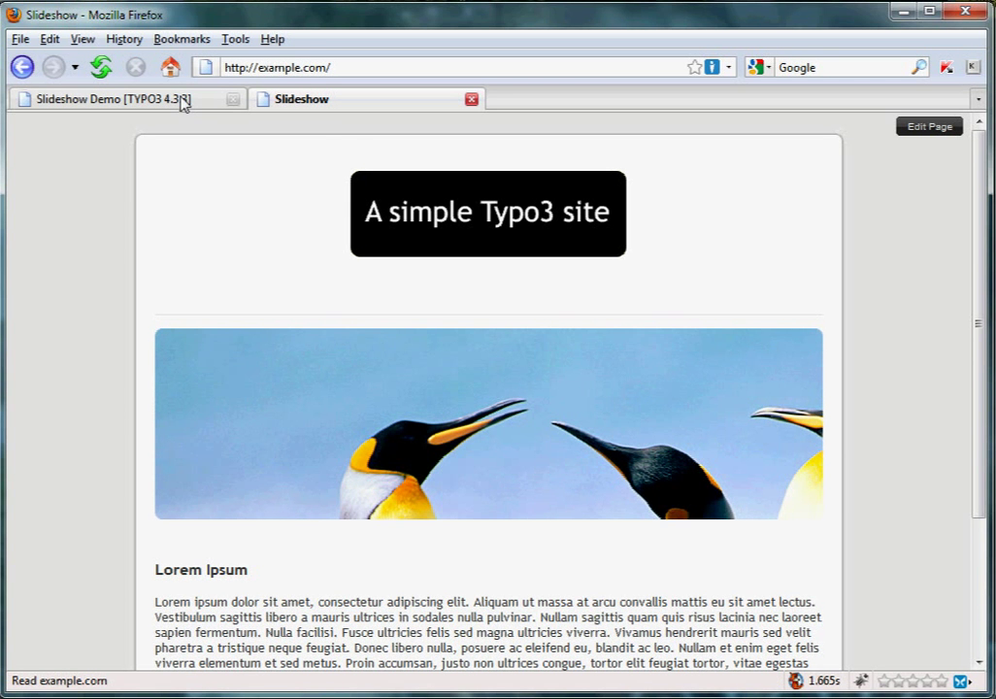
Open the Root Template from the Slideshow page's record list in the TYPO3 backend and examine its included simpleslideshow2 static template
click(116, 99)
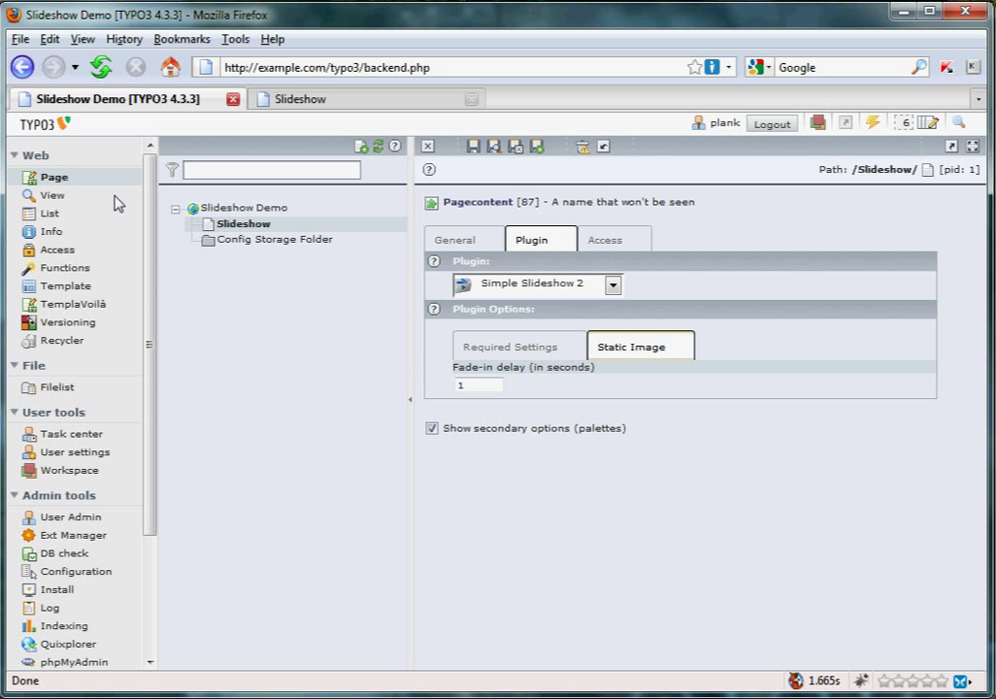
click(46, 213)
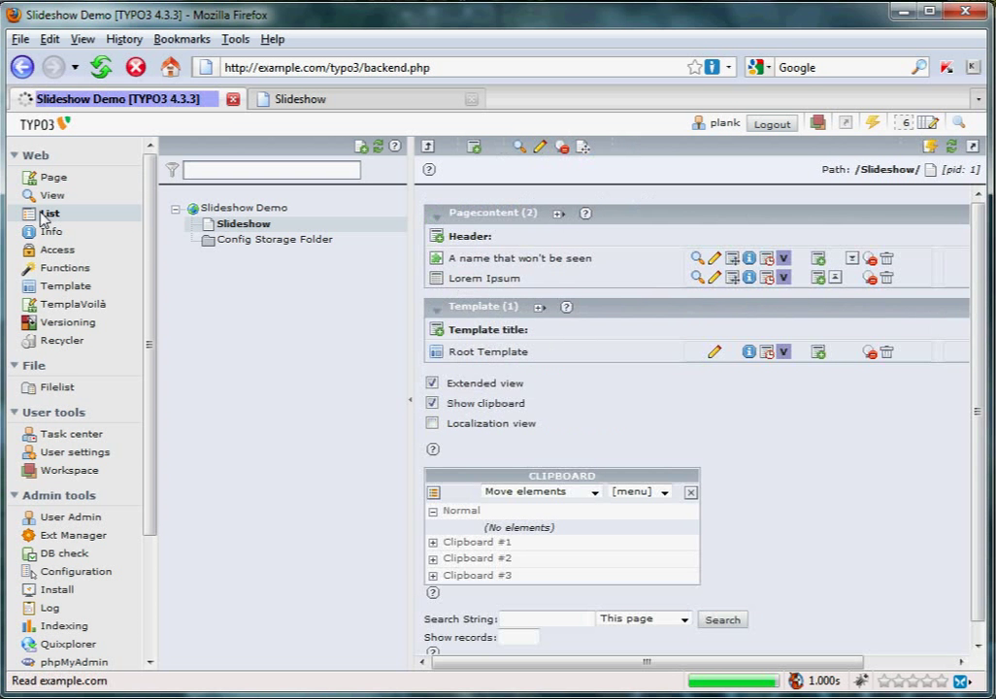
click(714, 352)
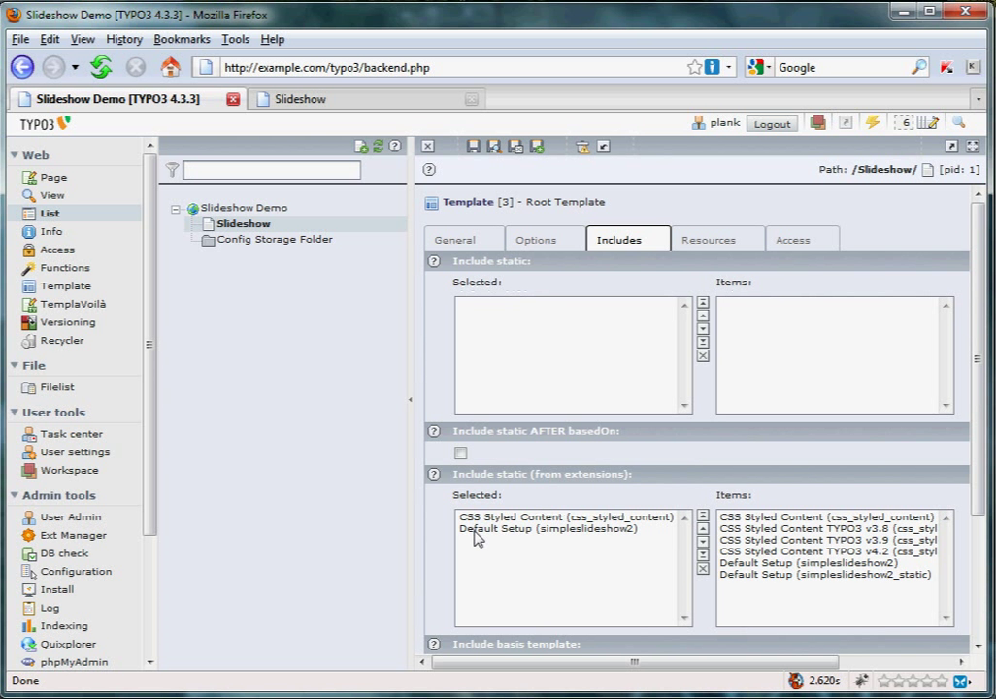
click(476, 531)
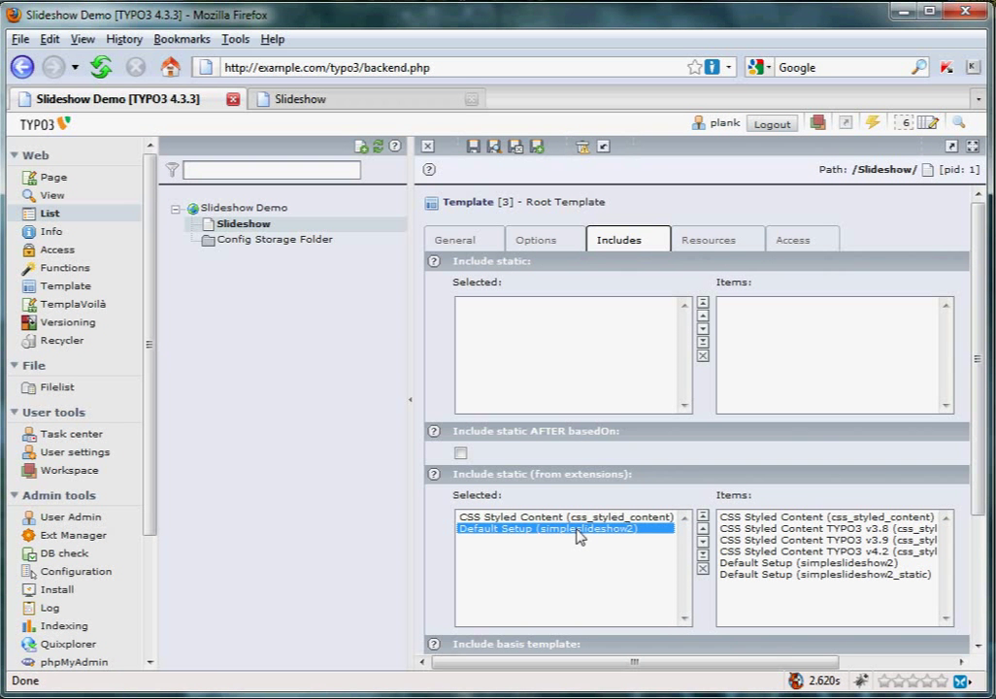
Open the Simple Slideshow 2 details in the Extension Manager and examine the allowed image extensions setting
click(71, 537)
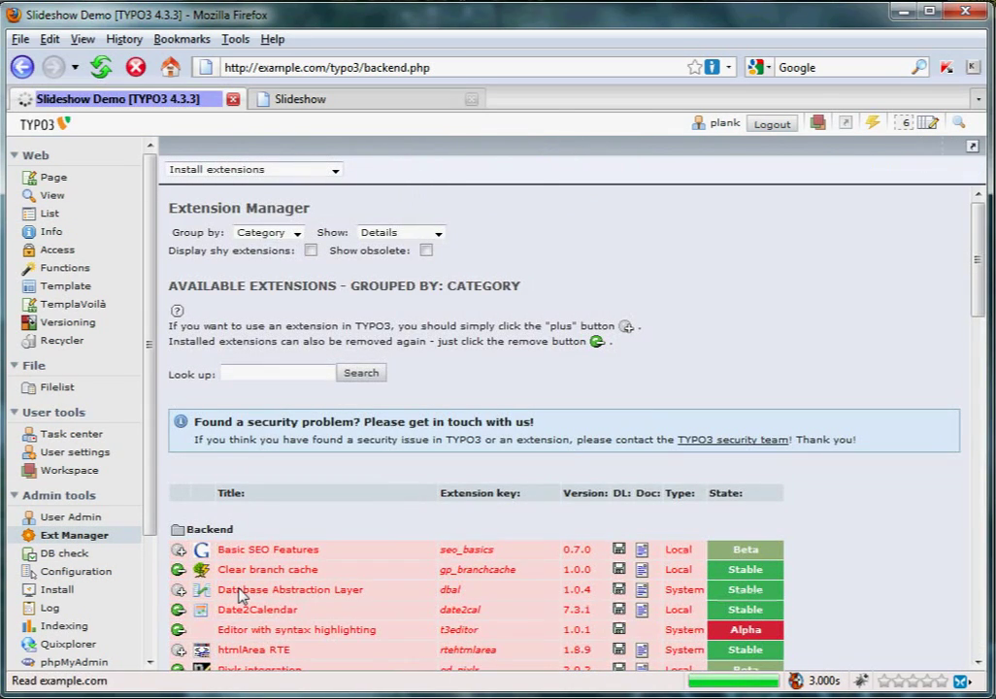
scroll(241, 594, down, 15)
scroll(245, 455, down, 5)
click(245, 459)
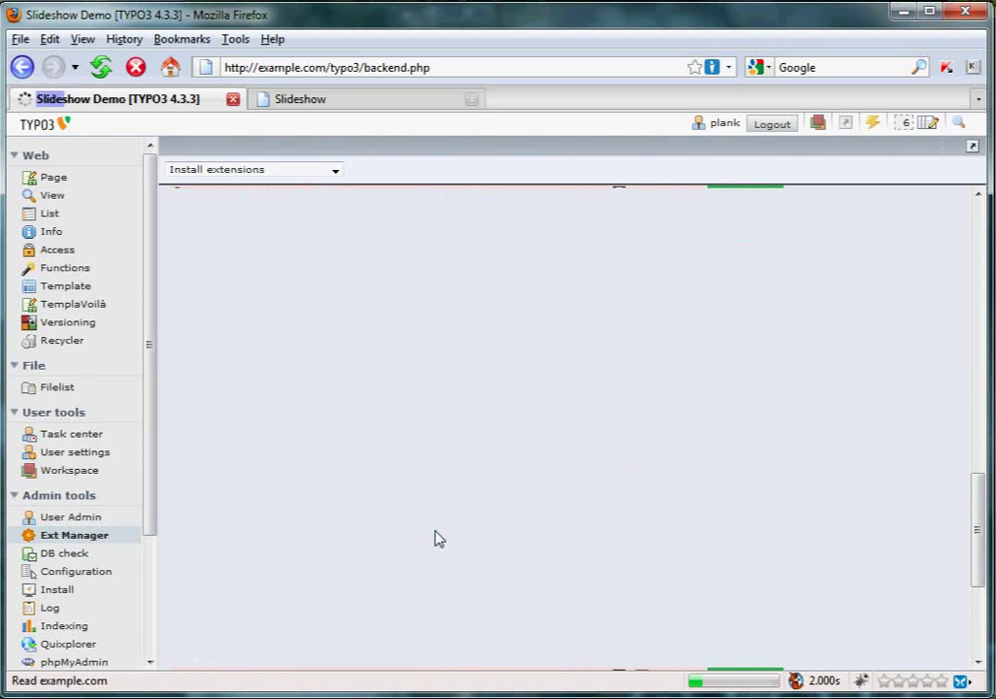
click(194, 432)
drag(194, 432, 338, 439)
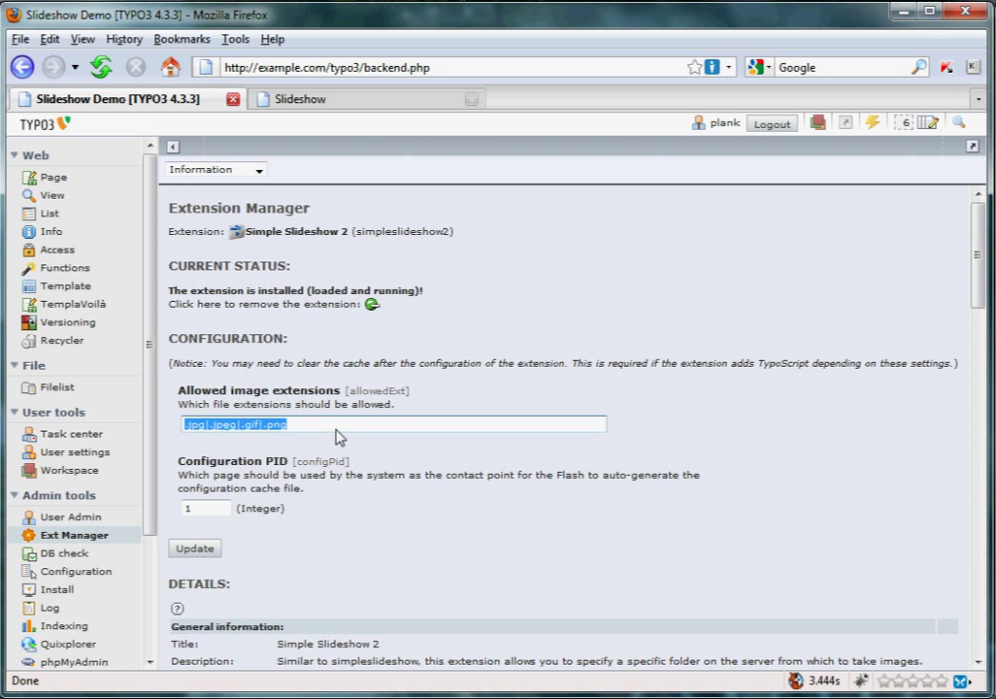
click(207, 432)
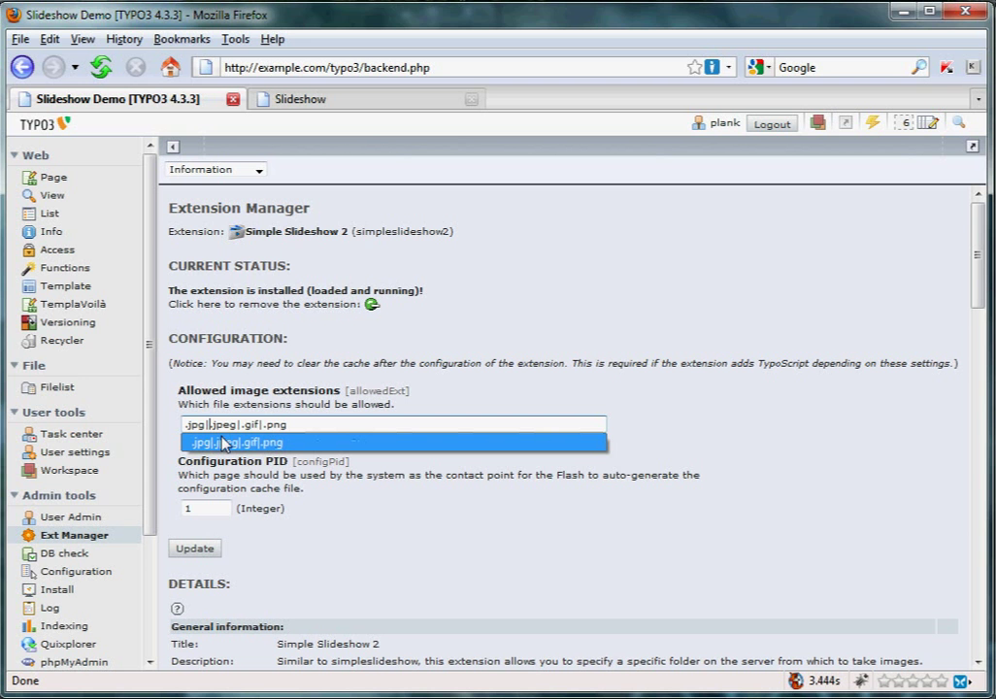
click(242, 425)
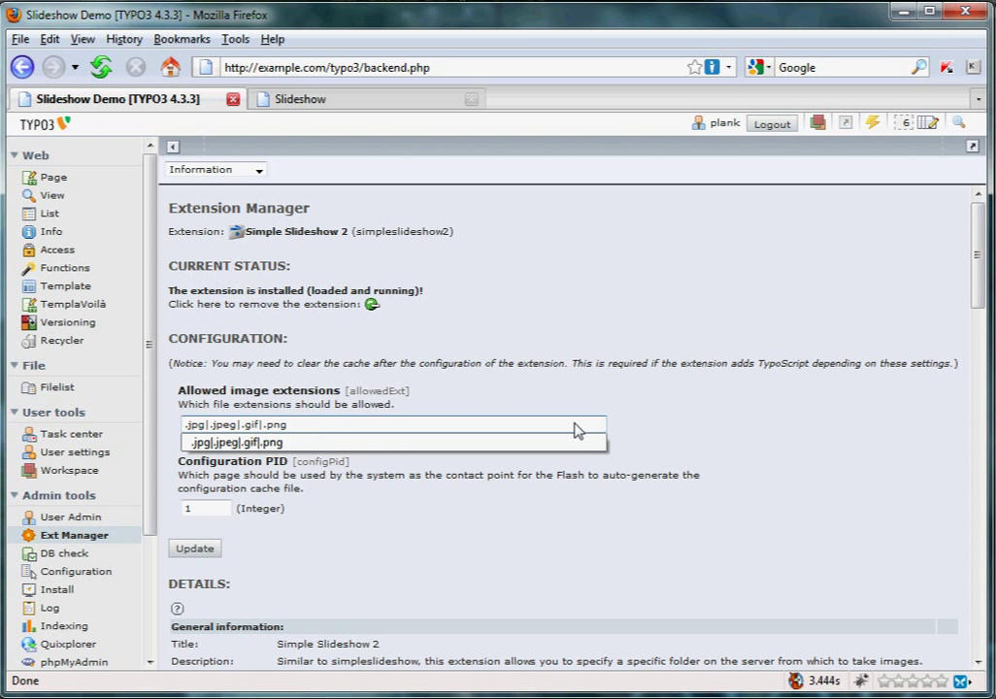
click(644, 437)
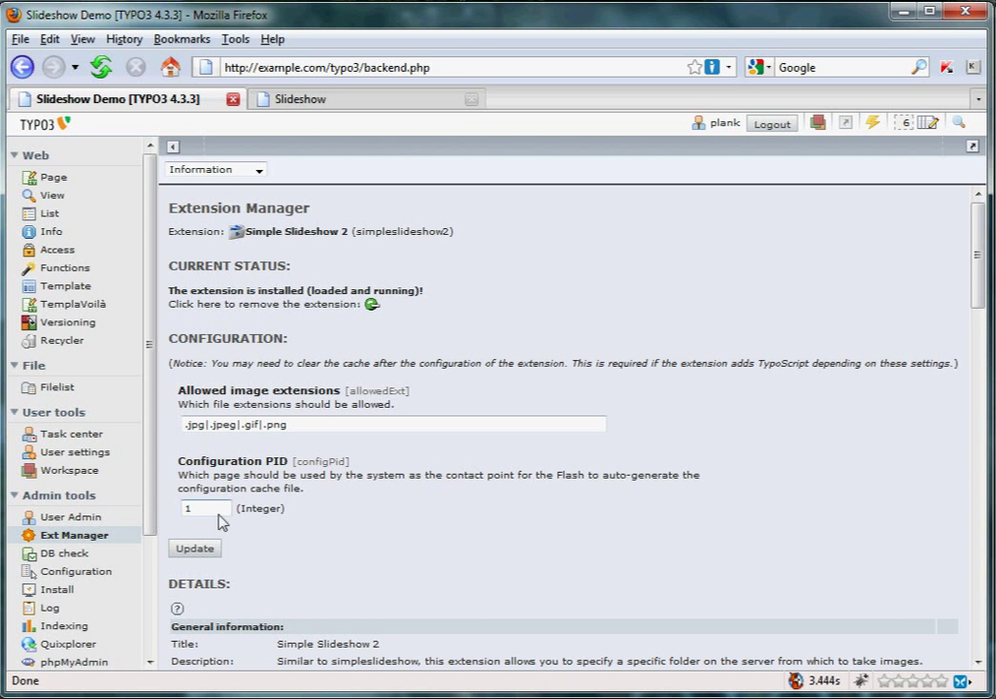
Re-enter 1 as the Configuration PID and go back to the extension list without updating
click(186, 514)
click(191, 512)
key(BackSpace)
text(1)
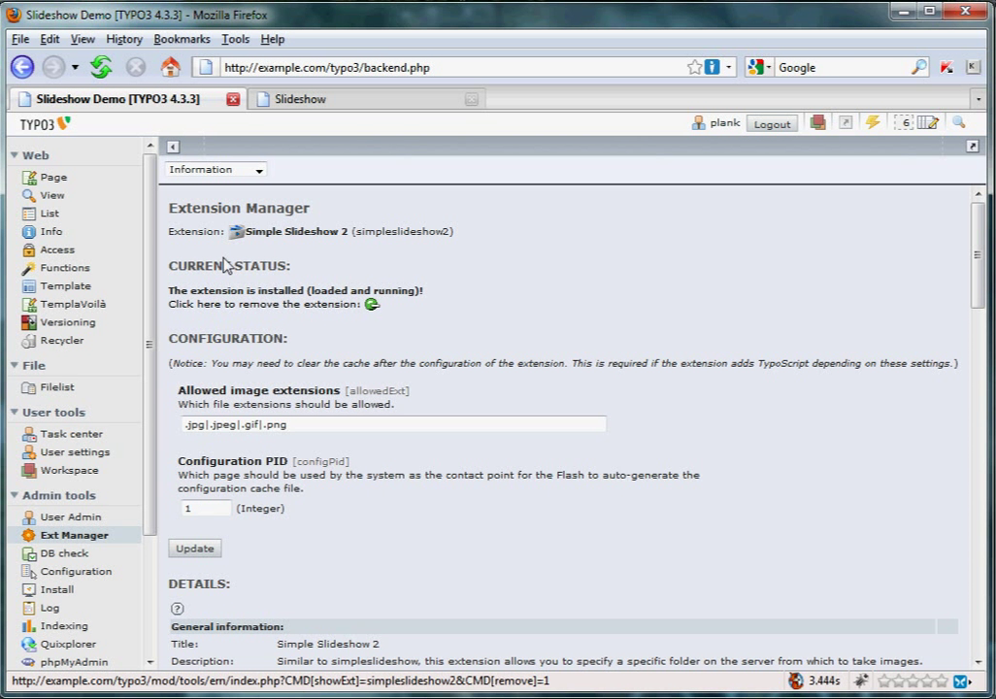
click(172, 153)
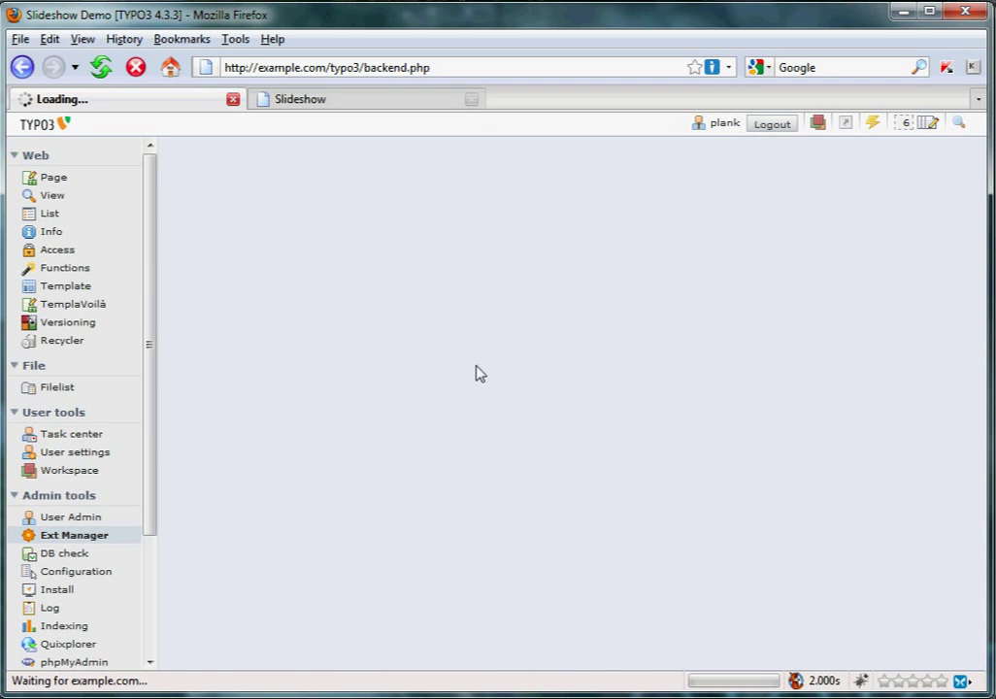
Open the Slideshow page's content overview, look over the website and the local slideshow image folder, and return to the backend
click(45, 180)
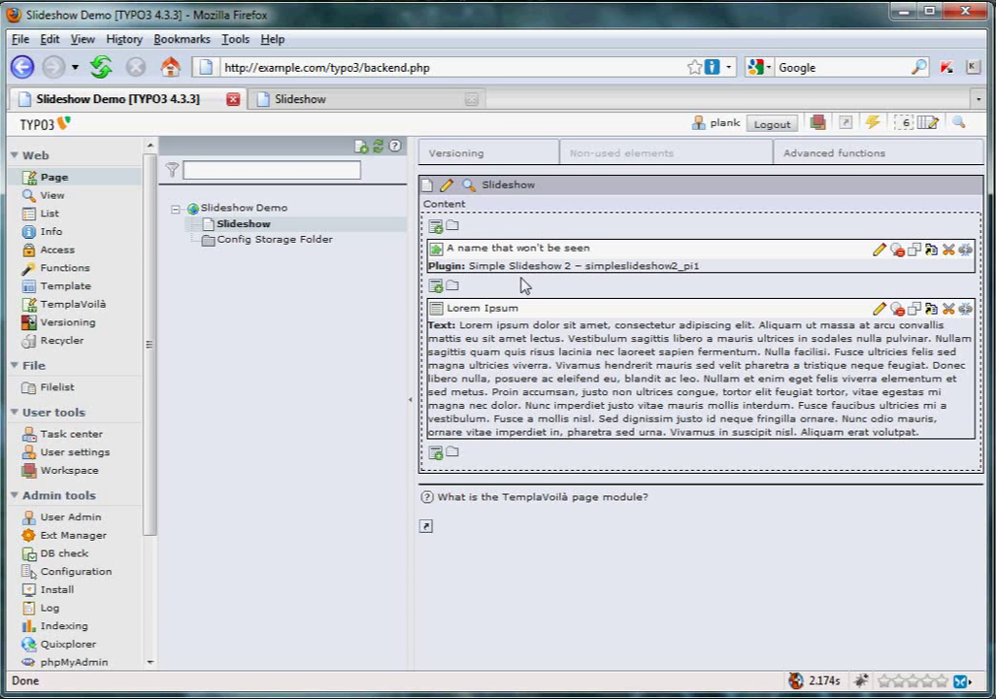
click(290, 100)
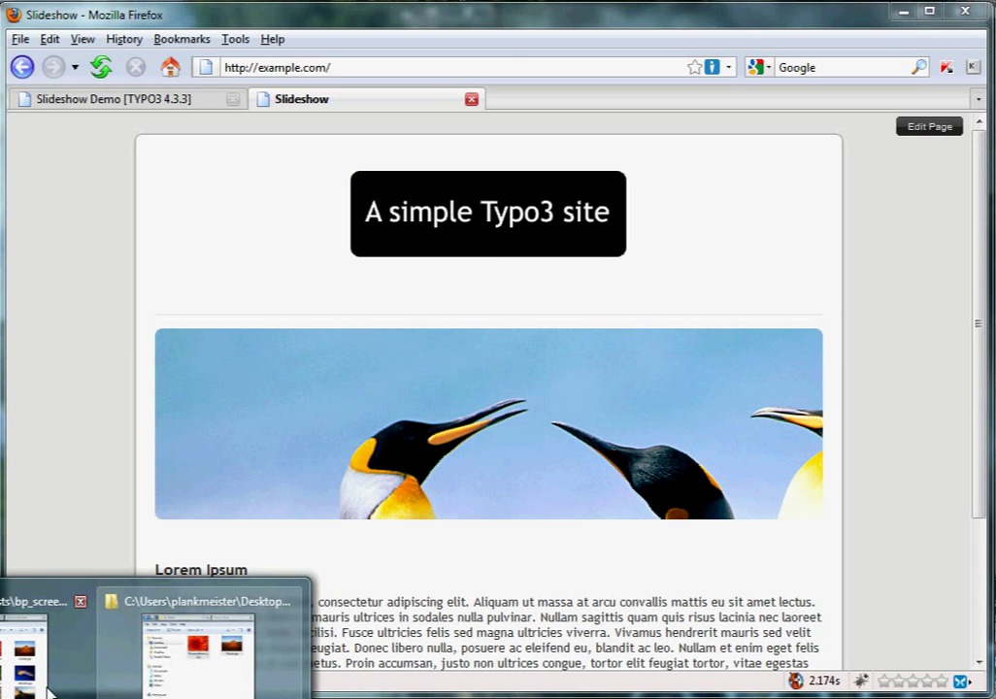
click(47, 685)
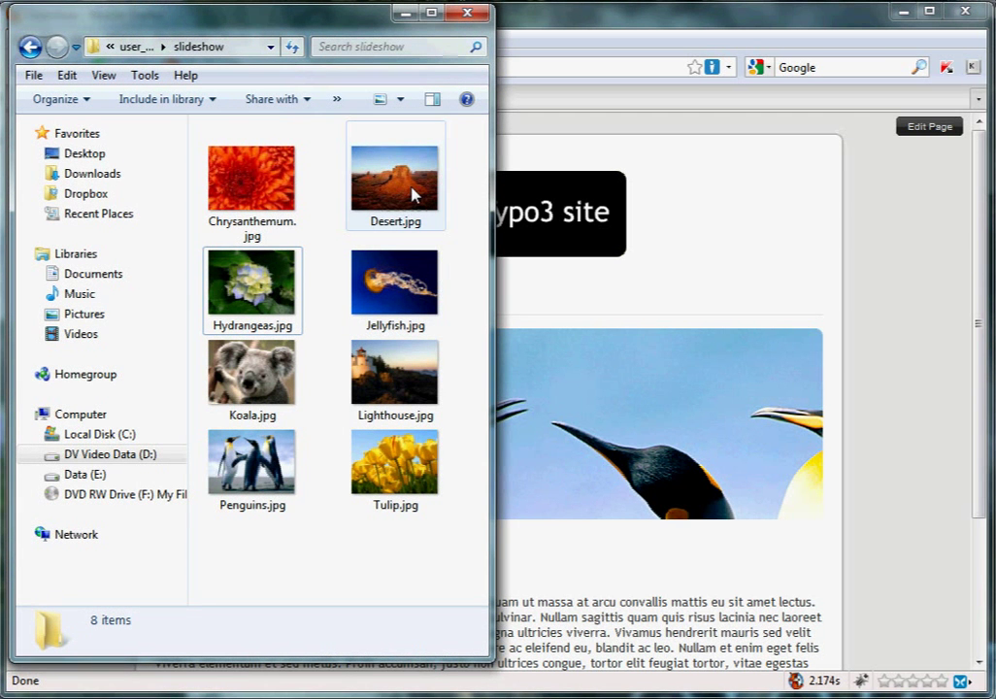
click(548, 590)
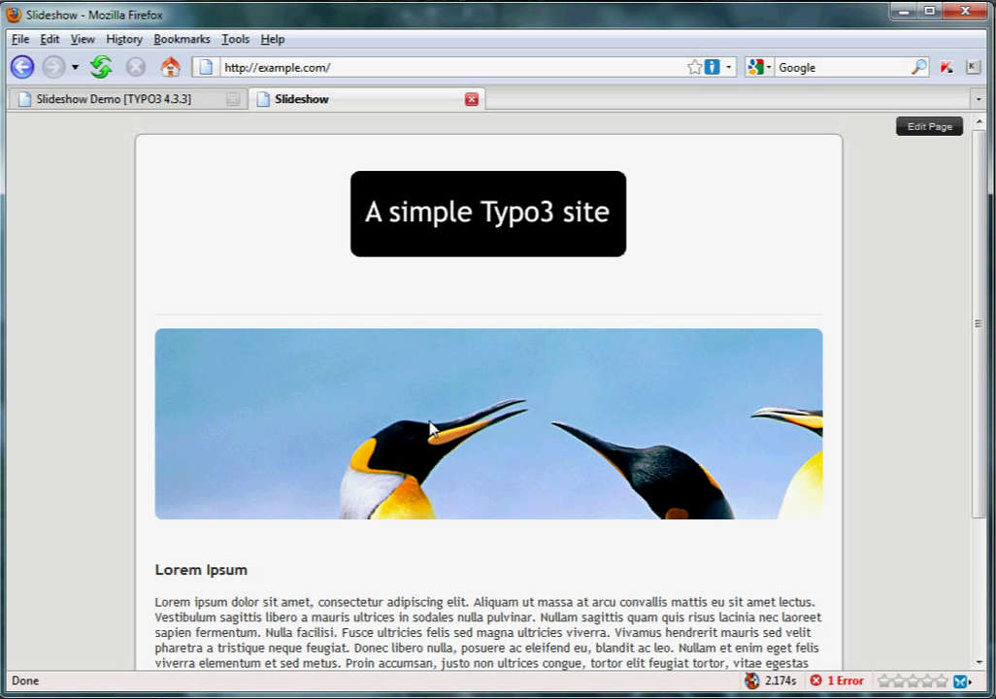
click(145, 101)
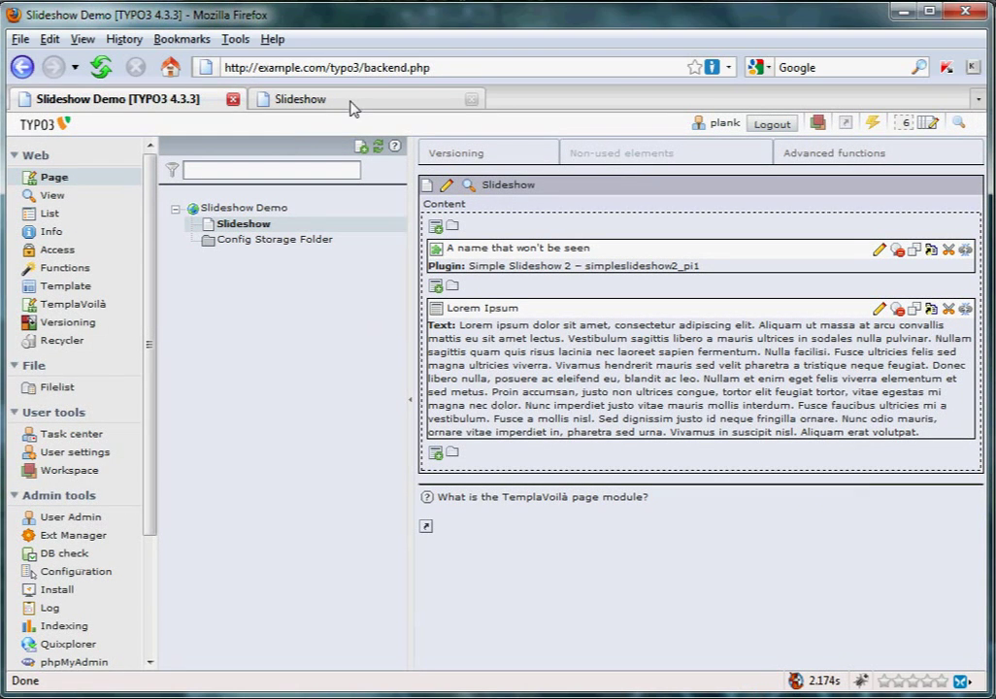